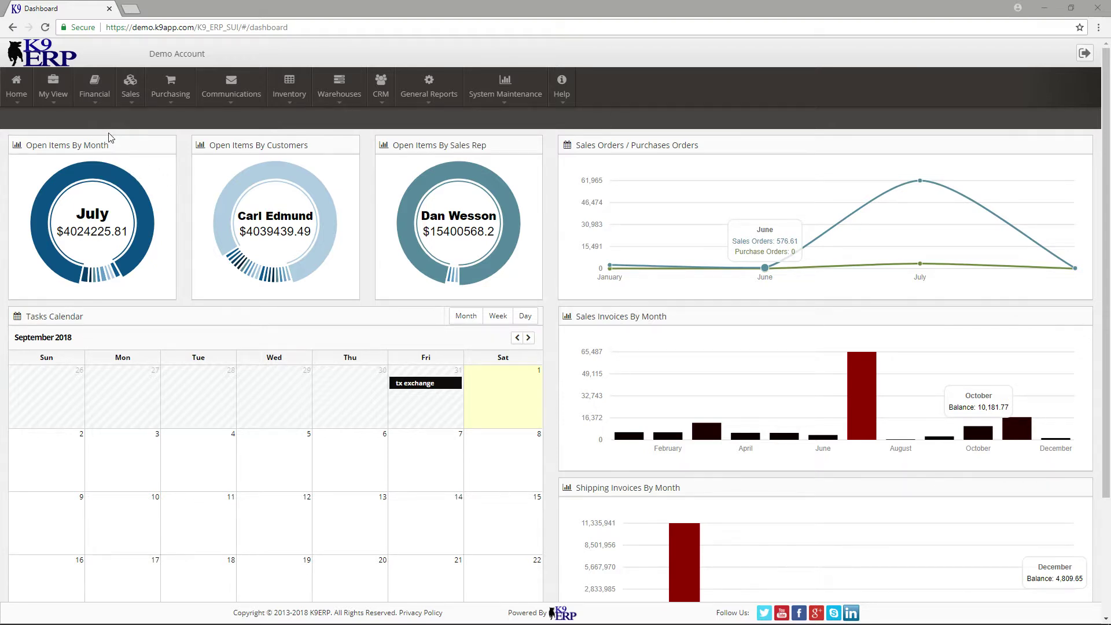
Create a new Accounts Receivable receipt and select the customer by searching for the customer's first name
{"action": "left_click", "coordinate": [97, 104]}
{"action": "mouse_move", "coordinate": [110, 119]}
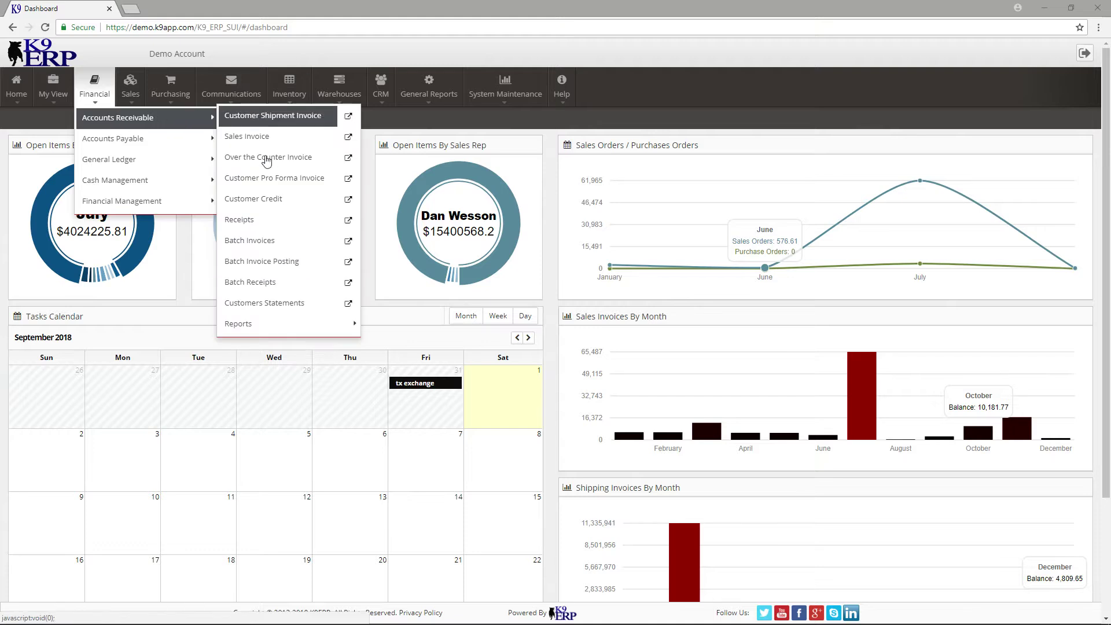
{"action": "left_click", "coordinate": [273, 224]}
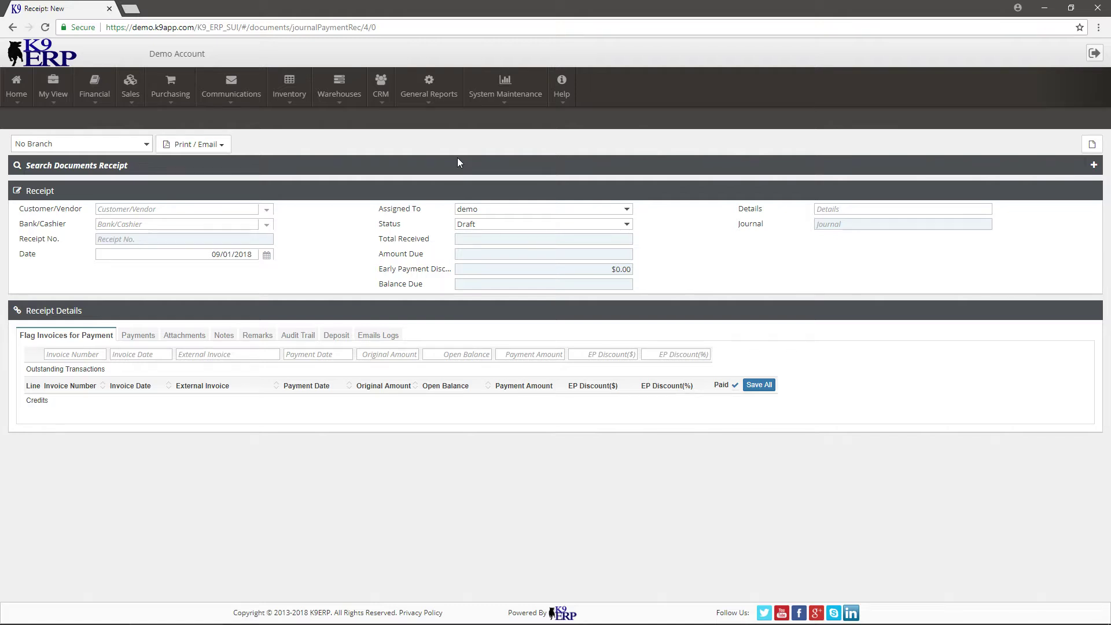
{"action": "left_click", "coordinate": [270, 213]}
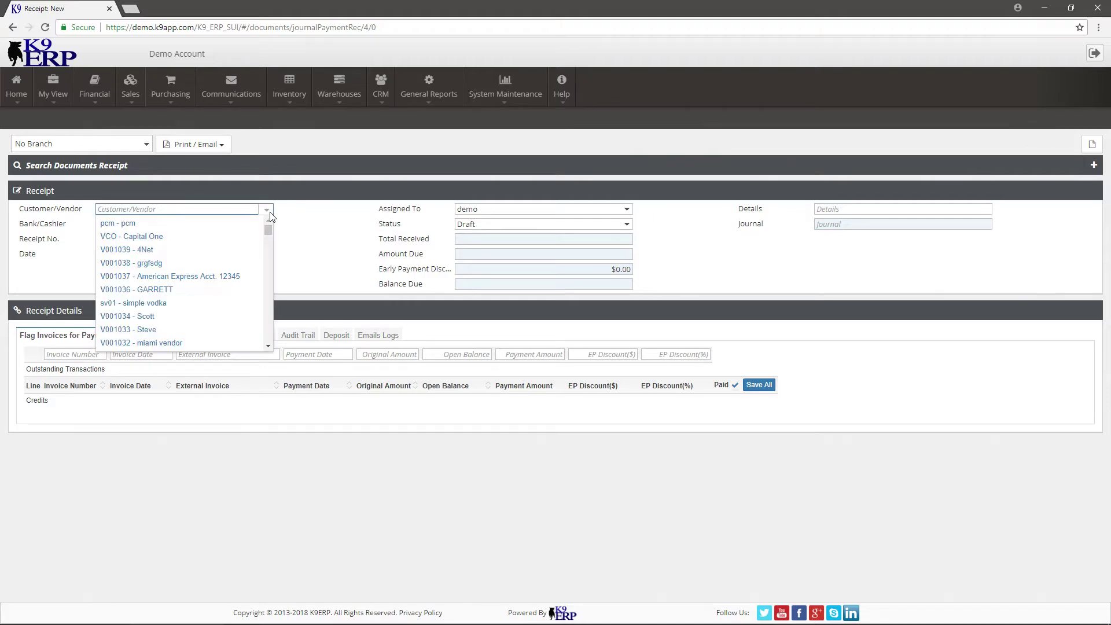
{"action": "type", "text": "carl"}
{"action": "left_click", "coordinate": [224, 224]}
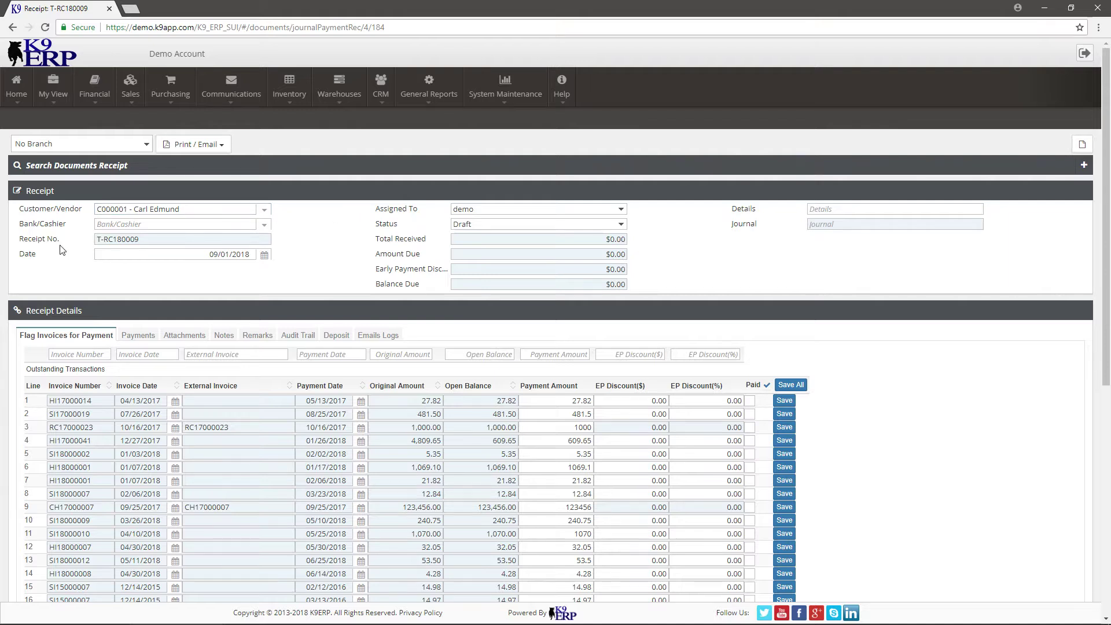
Set the receipt's Bank/Cashier to CA001 - Primary Cashier
{"action": "left_click_drag", "start_coordinate": [19, 226], "coordinate": [66, 231]}
{"action": "left_click", "coordinate": [263, 231]}
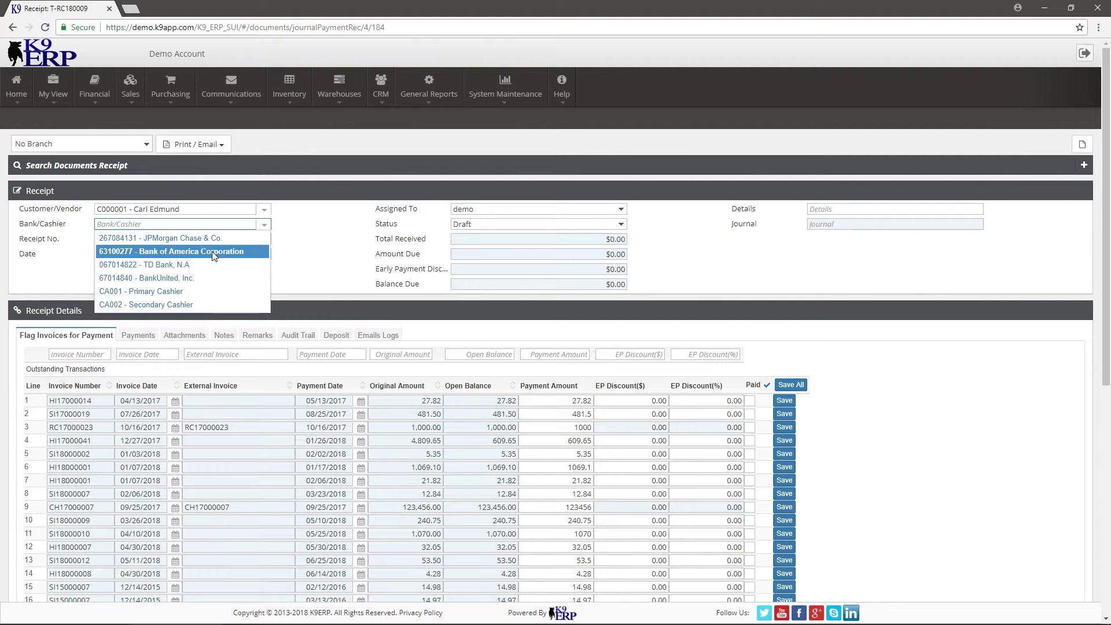
{"action": "left_click", "coordinate": [206, 293]}
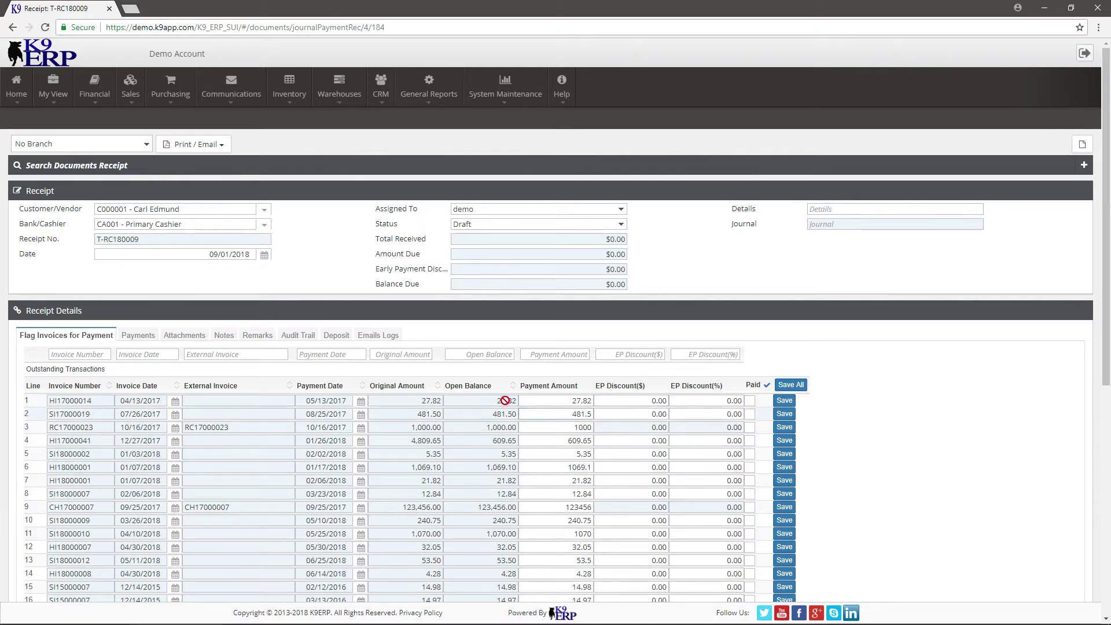
Flag the first outstanding invoice as paid in full and save its line
{"action": "left_click_drag", "start_coordinate": [493, 401], "coordinate": [519, 400]}
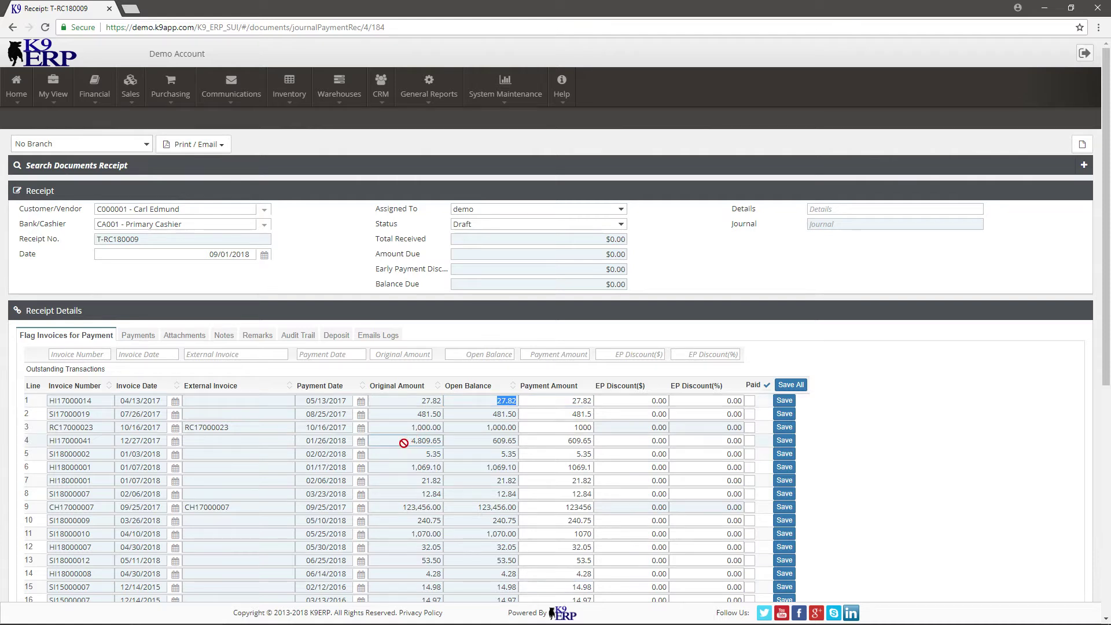
{"action": "left_click_drag", "start_coordinate": [412, 441], "coordinate": [518, 441]}
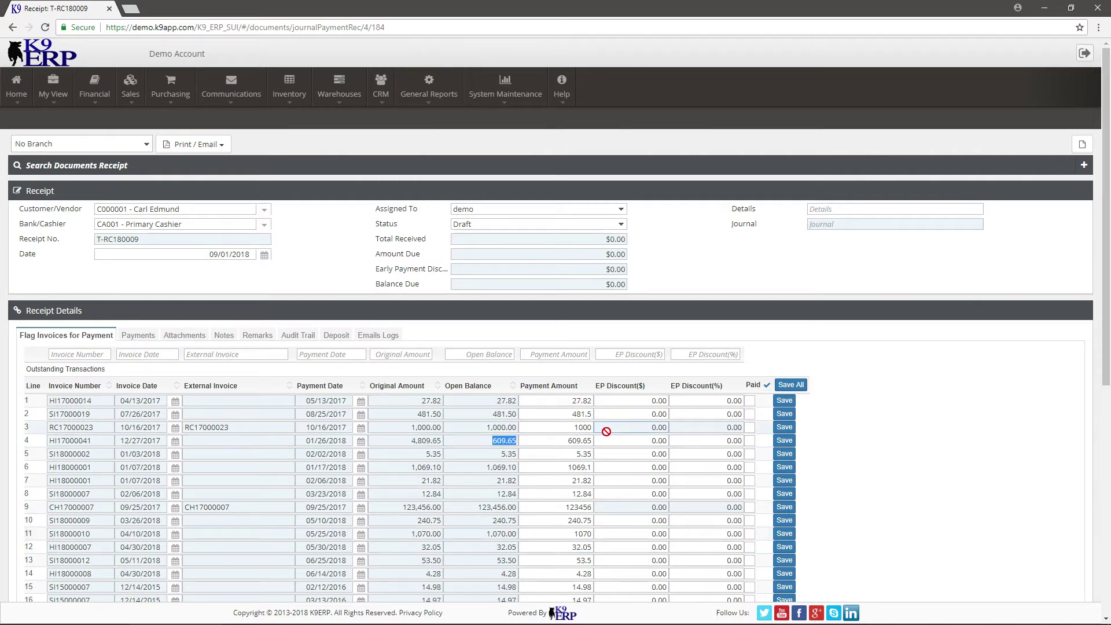
{"action": "left_click", "coordinate": [750, 402]}
{"action": "left_click", "coordinate": [785, 401]}
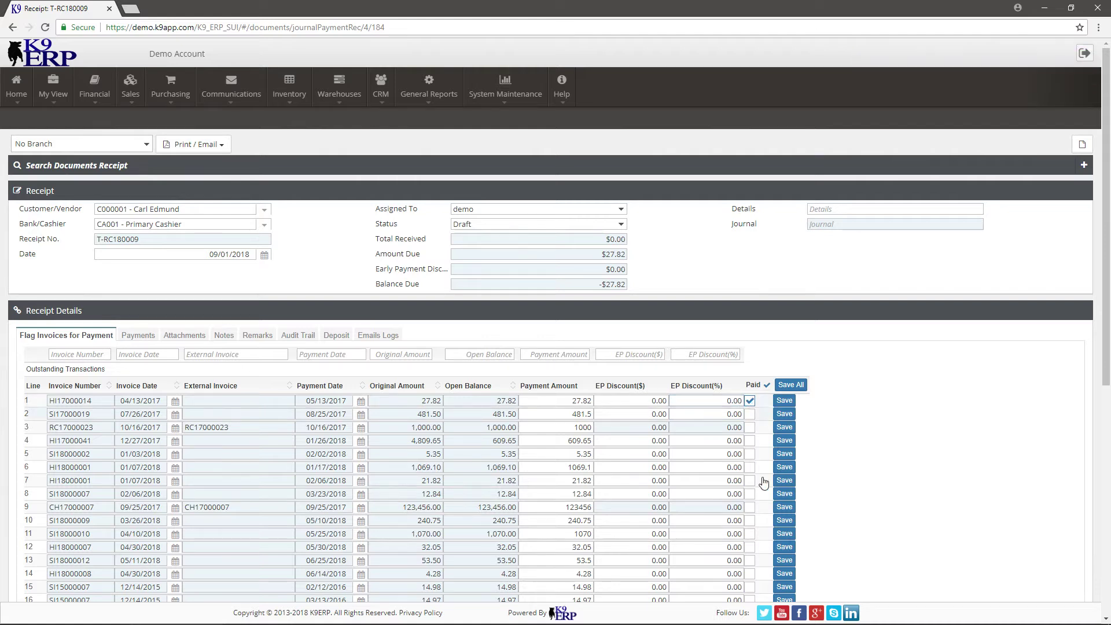
Set the payment type of the receipt's first payment line to Check
{"action": "left_click", "coordinate": [139, 337]}
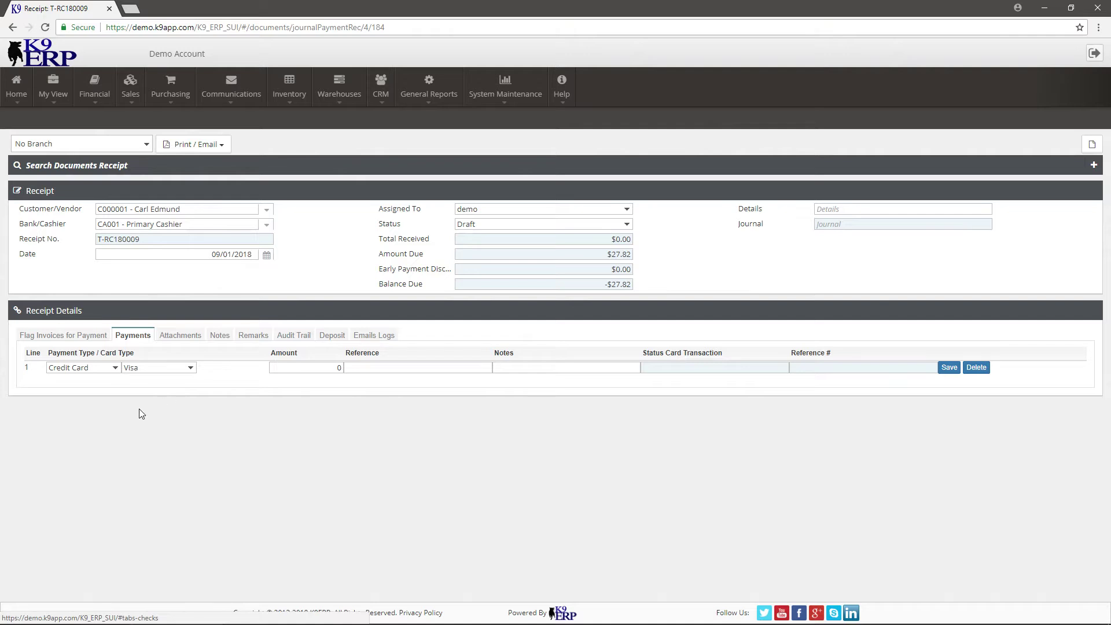
{"action": "left_click", "coordinate": [87, 368]}
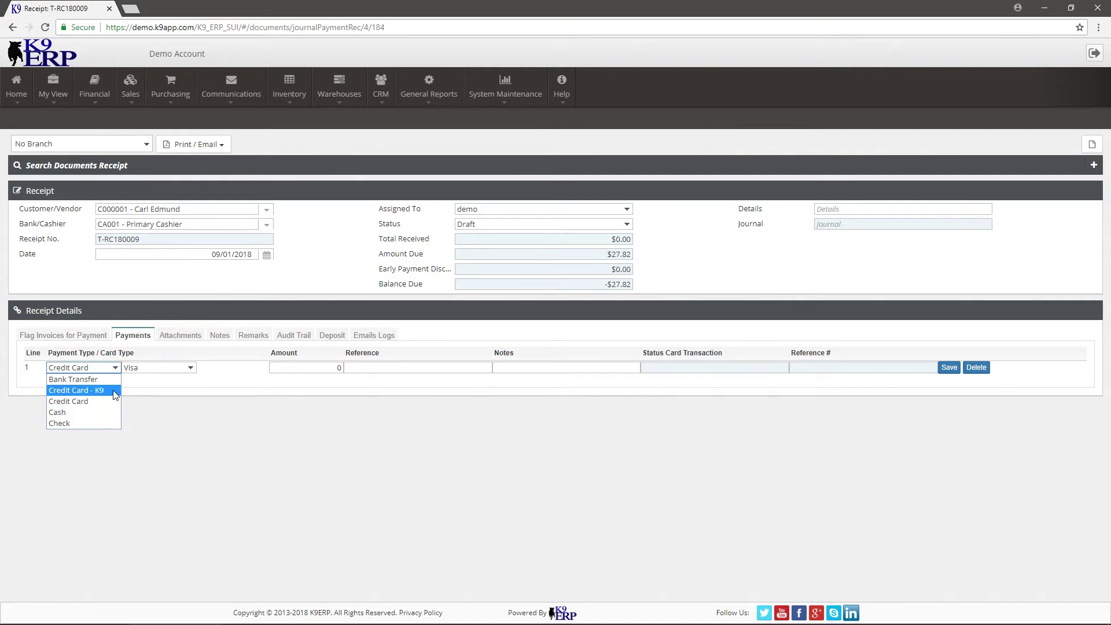
{"action": "left_click", "coordinate": [517, 453]}
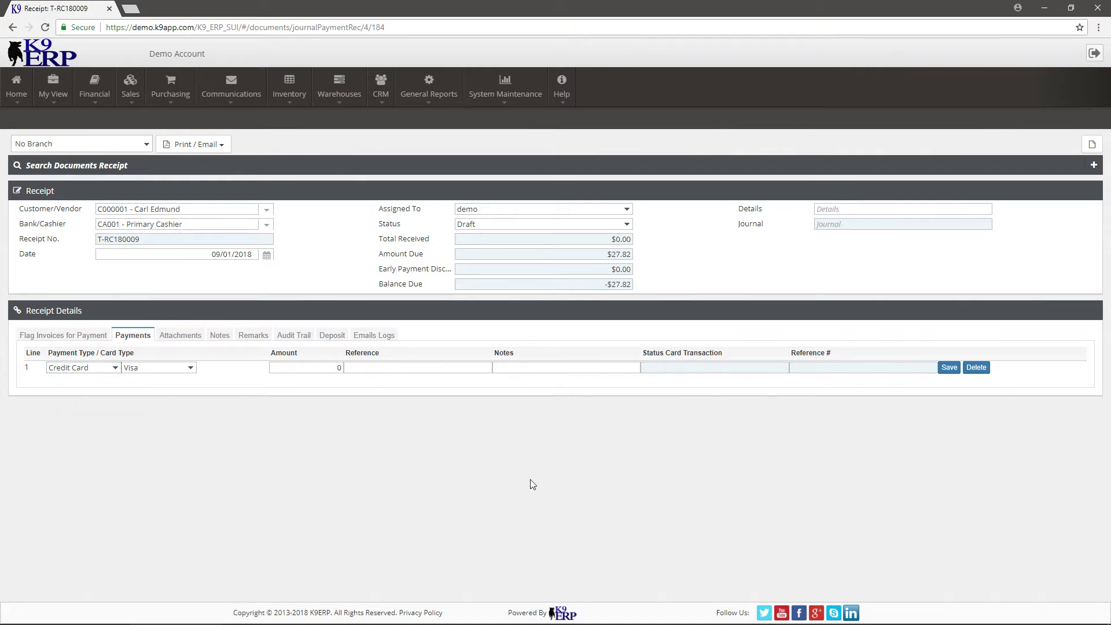
{"action": "left_click", "coordinate": [151, 368]}
{"action": "left_click", "coordinate": [68, 368]}
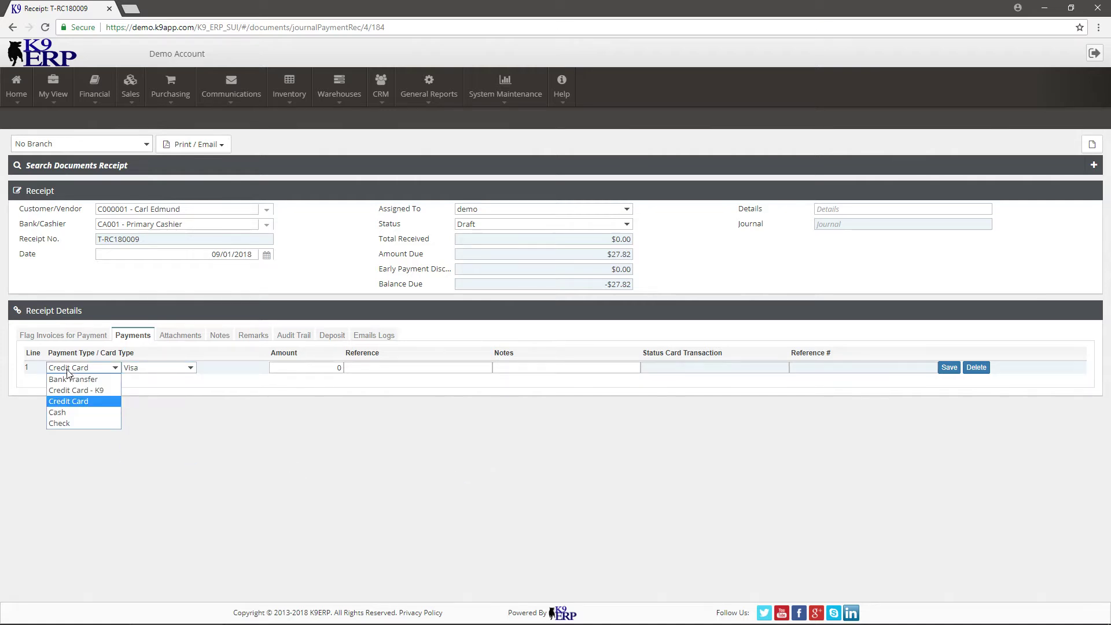
{"action": "left_click", "coordinate": [69, 422]}
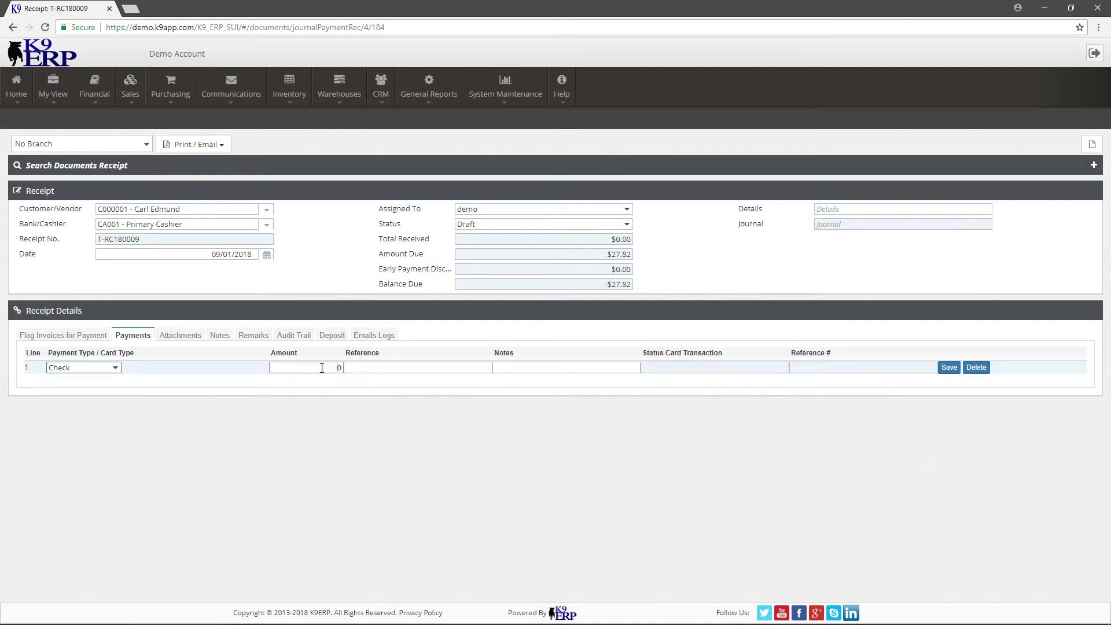
Save the check payment with an amount of 25.00 and check the resulting balance due
{"action": "left_click", "coordinate": [320, 366]}
{"action": "type", "text": "27.82"}
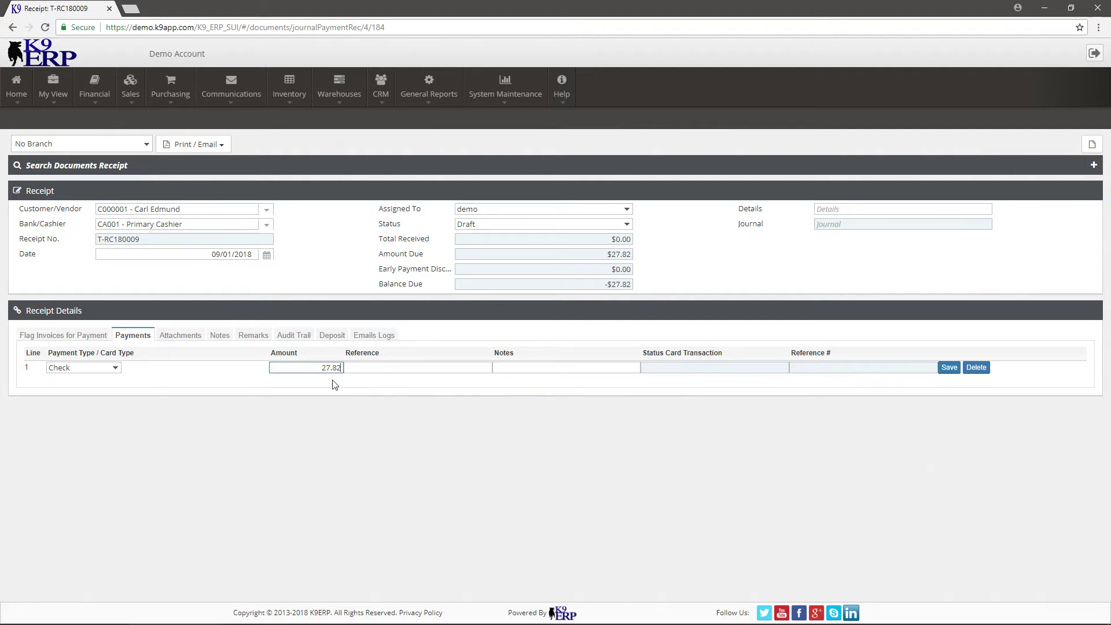
{"action": "key", "text": "BackSpace"}
{"action": "key", "text": "BackSpace"}
{"action": "key", "text": "BackSpace"}
{"action": "key", "text": "BackSpace"}
{"action": "key", "text": "BackSpace"}
{"action": "type", "text": "25.00"}
{"action": "left_click", "coordinate": [949, 367]}
{"action": "left_click_drag", "start_coordinate": [602, 285], "coordinate": [644, 290]}
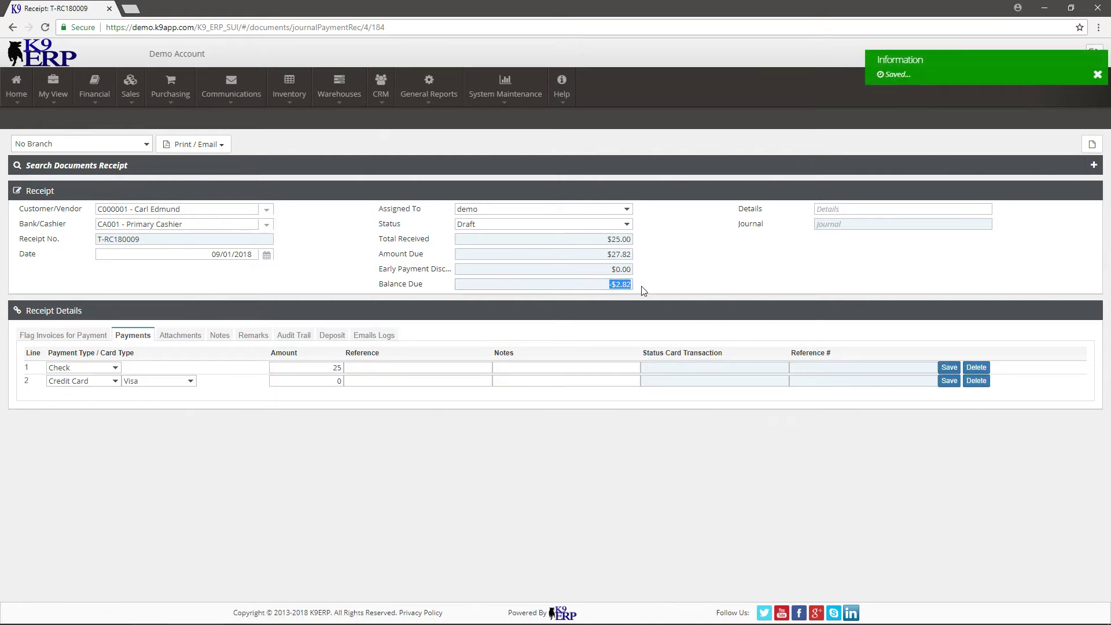
Set the check payment amount to 27.82 and save the payment line
{"action": "double_click", "coordinate": [337, 368]}
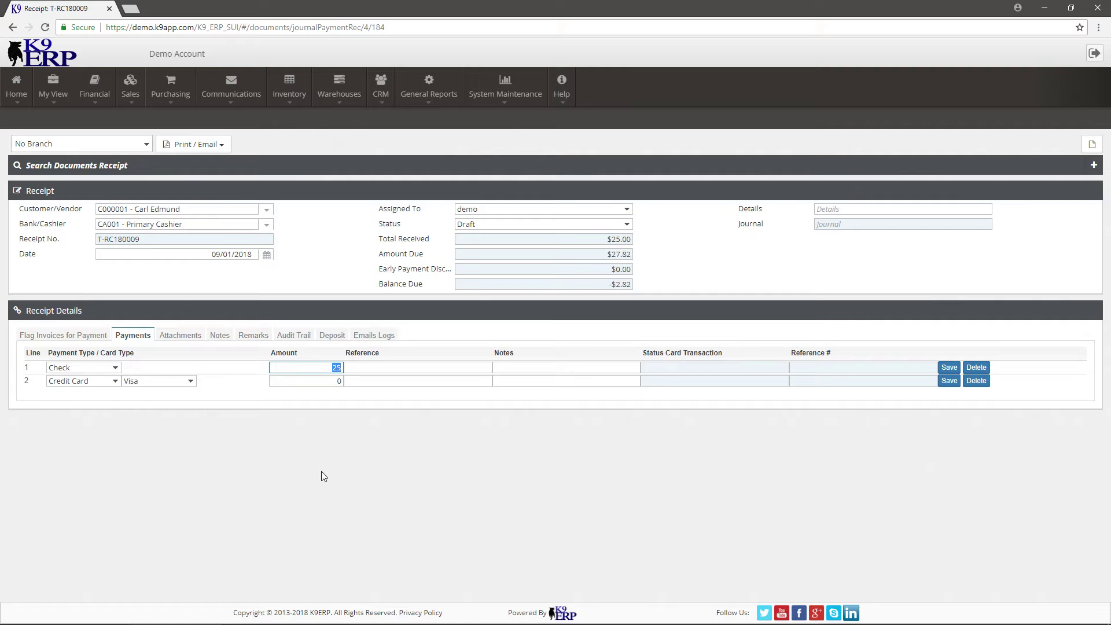
{"action": "type", "text": "27.82"}
{"action": "left_click", "coordinate": [943, 371]}
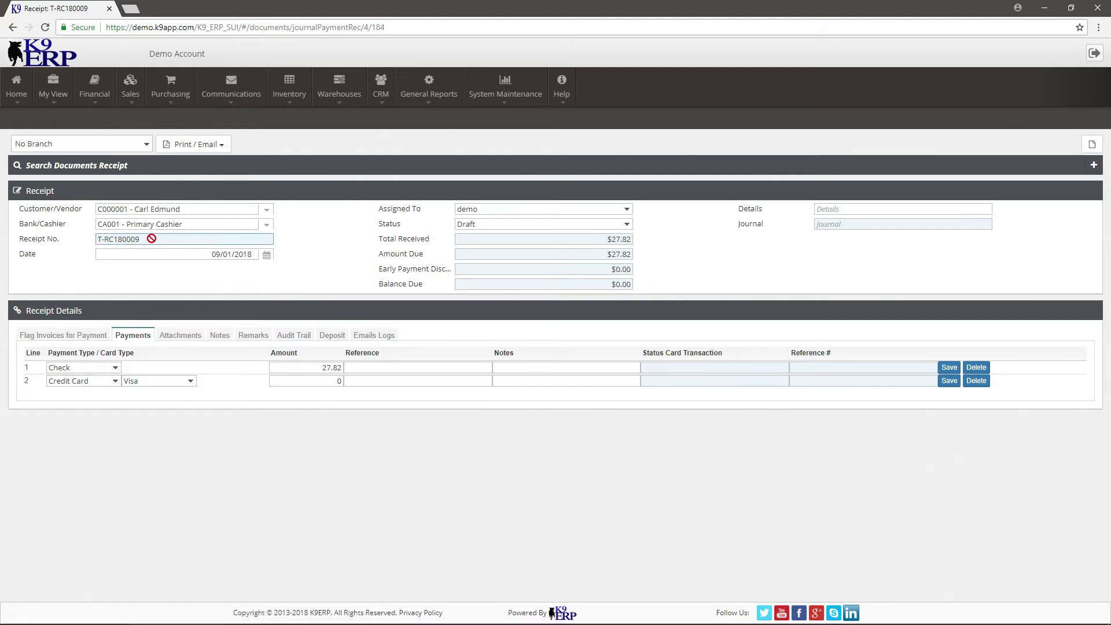
Change the receipt's status to Final
{"action": "left_click_drag", "start_coordinate": [151, 238], "coordinate": [69, 239]}
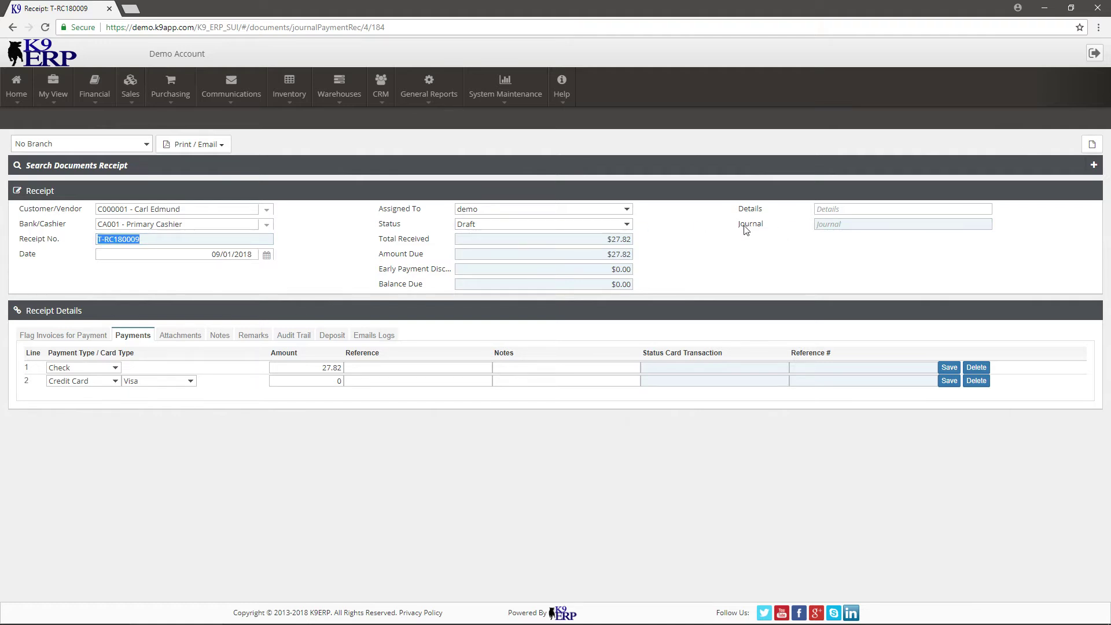
{"action": "left_click", "coordinate": [503, 225]}
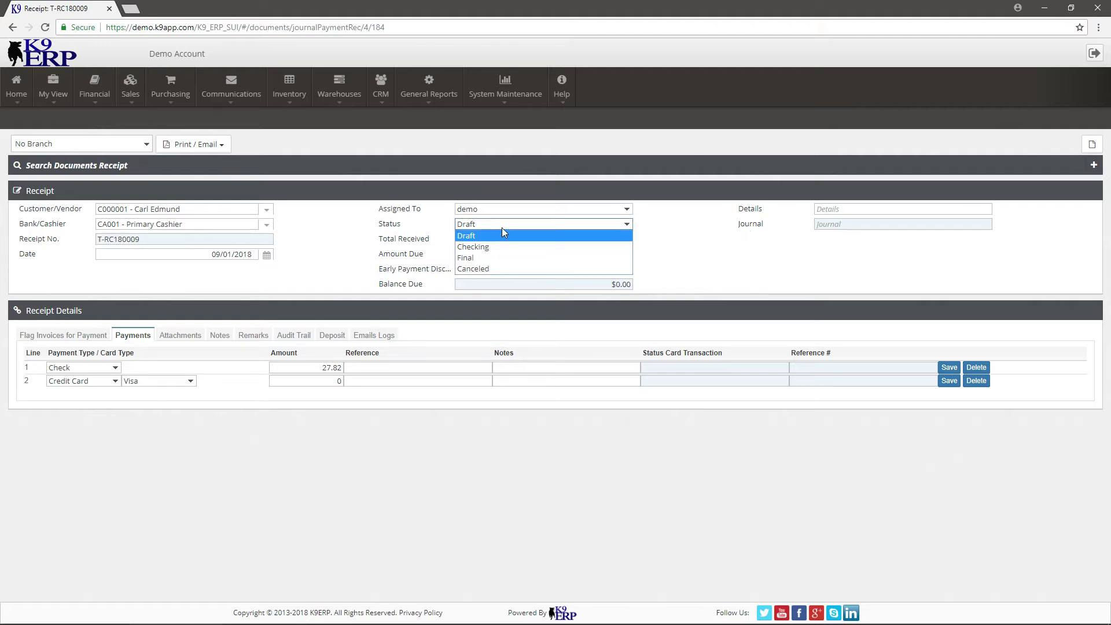
{"action": "left_click", "coordinate": [485, 258]}
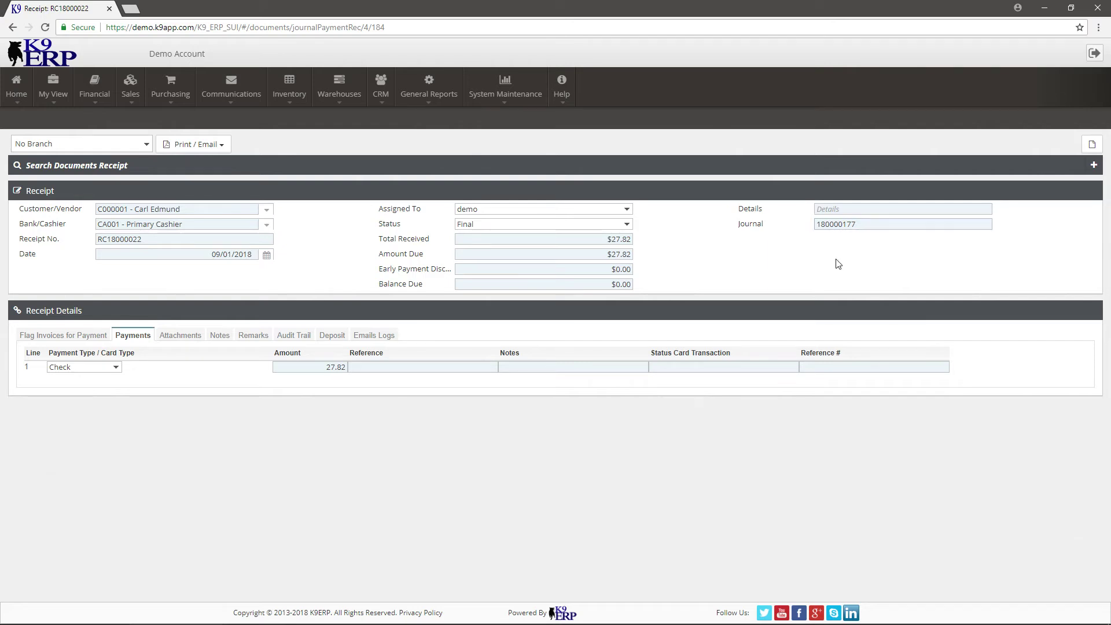
Review the journal entry linked to the finalized receipt and the list of existing receipt documents
{"action": "right_click", "coordinate": [839, 226]}
{"action": "left_click", "coordinate": [849, 237]}
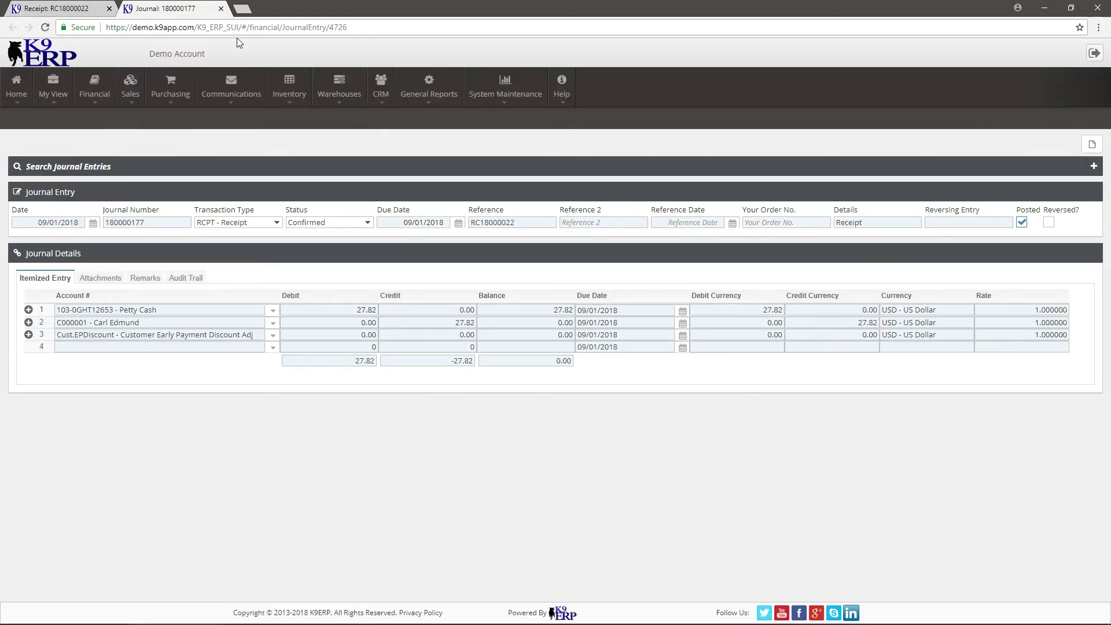
{"action": "left_click", "coordinate": [221, 9]}
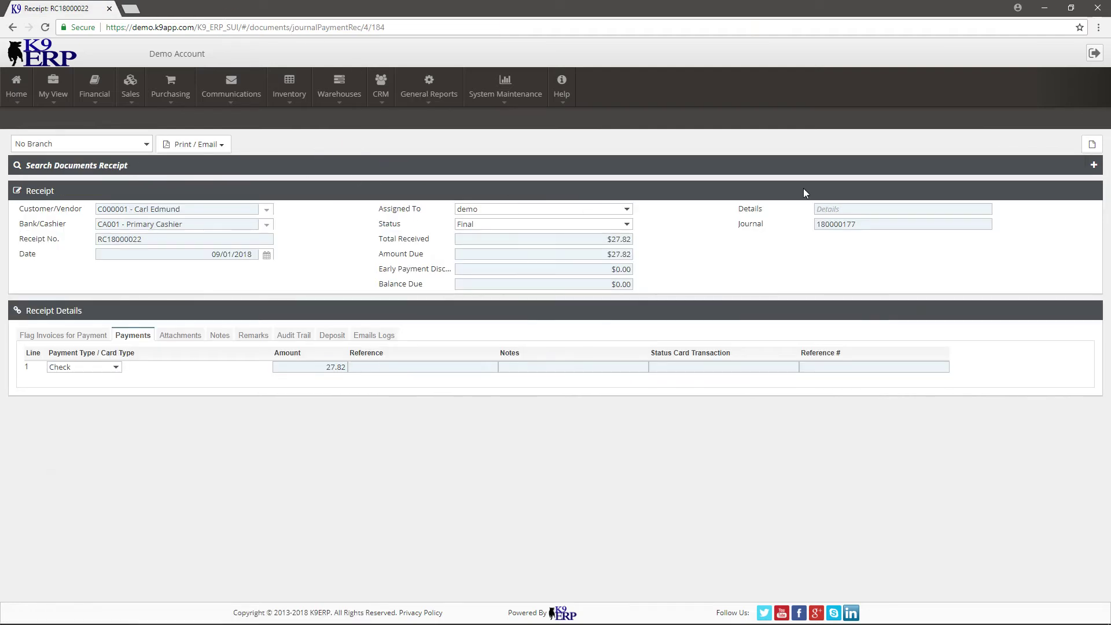
{"action": "left_click", "coordinate": [1094, 165]}
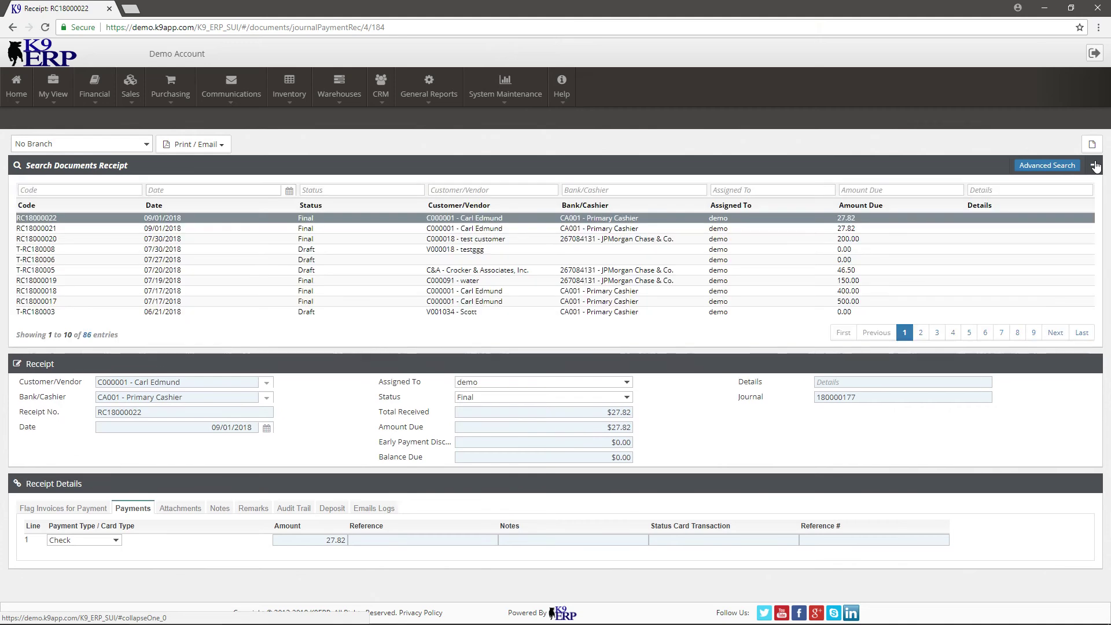
{"action": "left_click", "coordinate": [1096, 166]}
Create another receipt for the same customer with CA001 - Primary Cashier as its Bank/Cashier
{"action": "left_click", "coordinate": [1092, 144]}
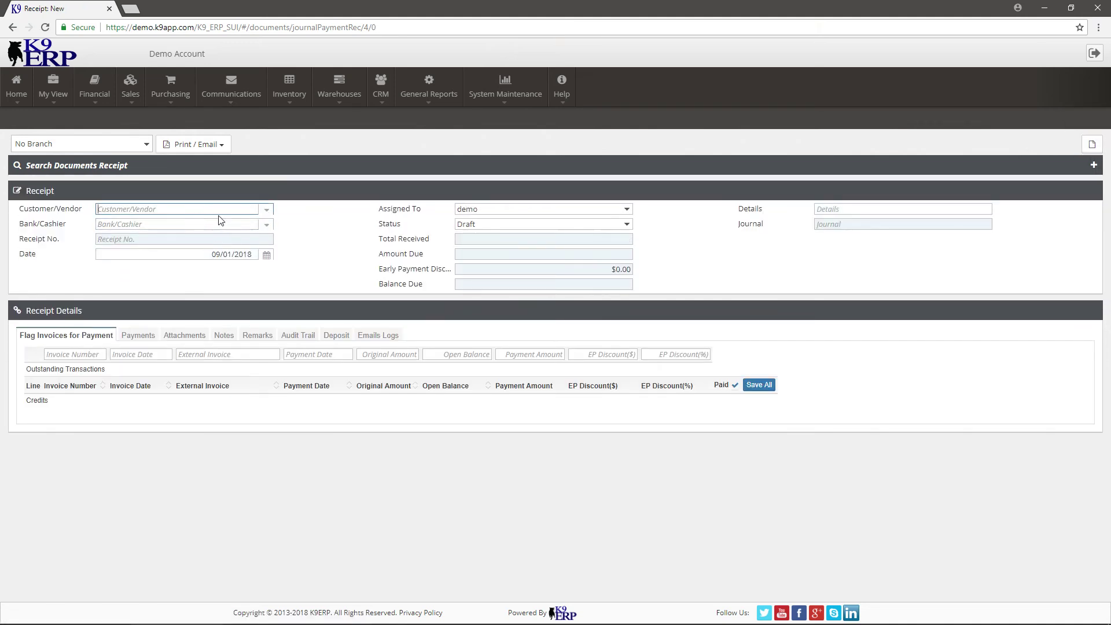
{"action": "left_click", "coordinate": [266, 211]}
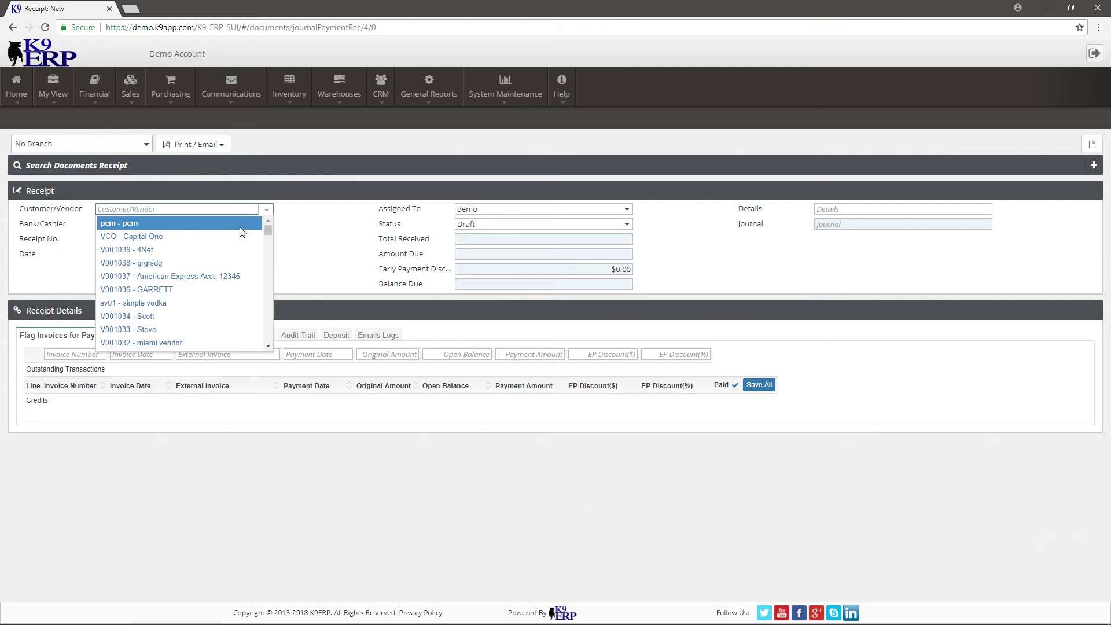
{"action": "type", "text": "carf"}
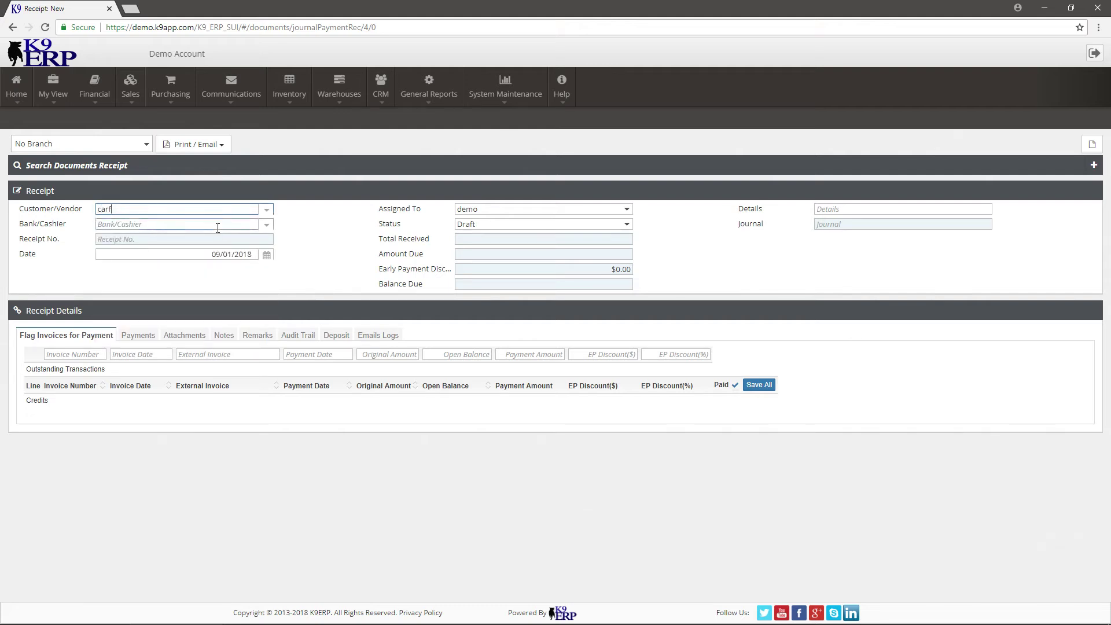
{"action": "key", "text": "BackSpace"}
{"action": "left_click", "coordinate": [213, 226]}
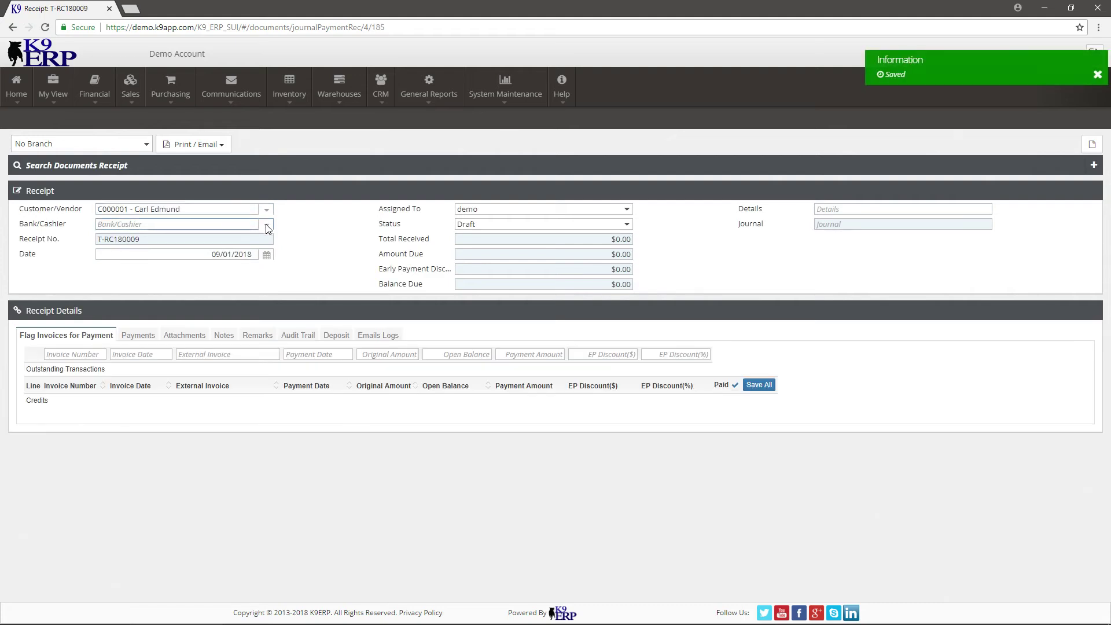
{"action": "left_click", "coordinate": [266, 225]}
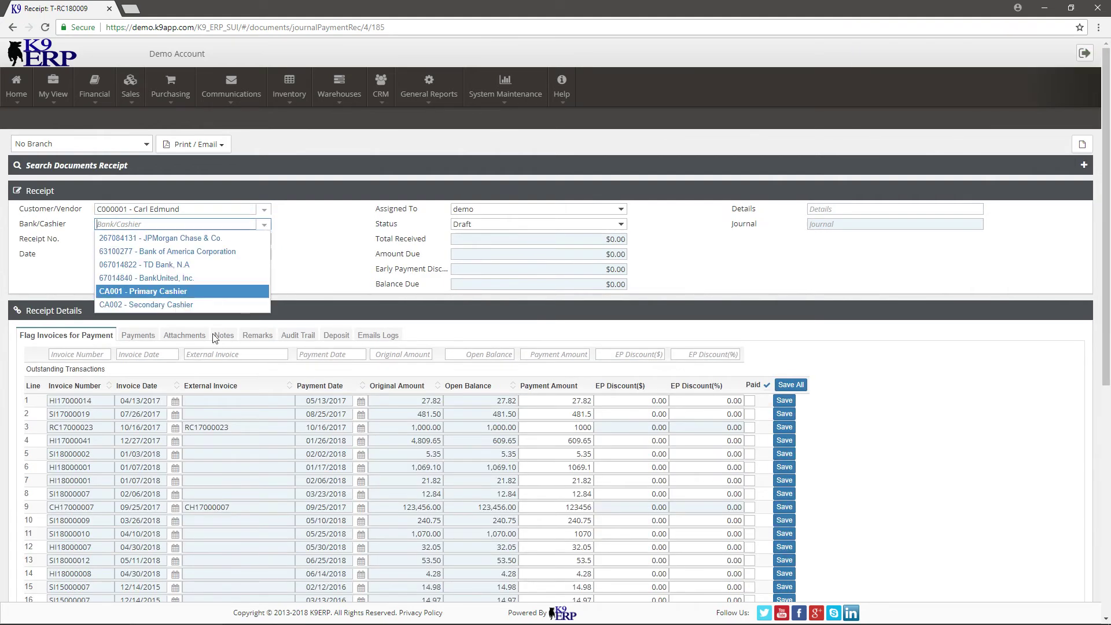
{"action": "left_click", "coordinate": [174, 292]}
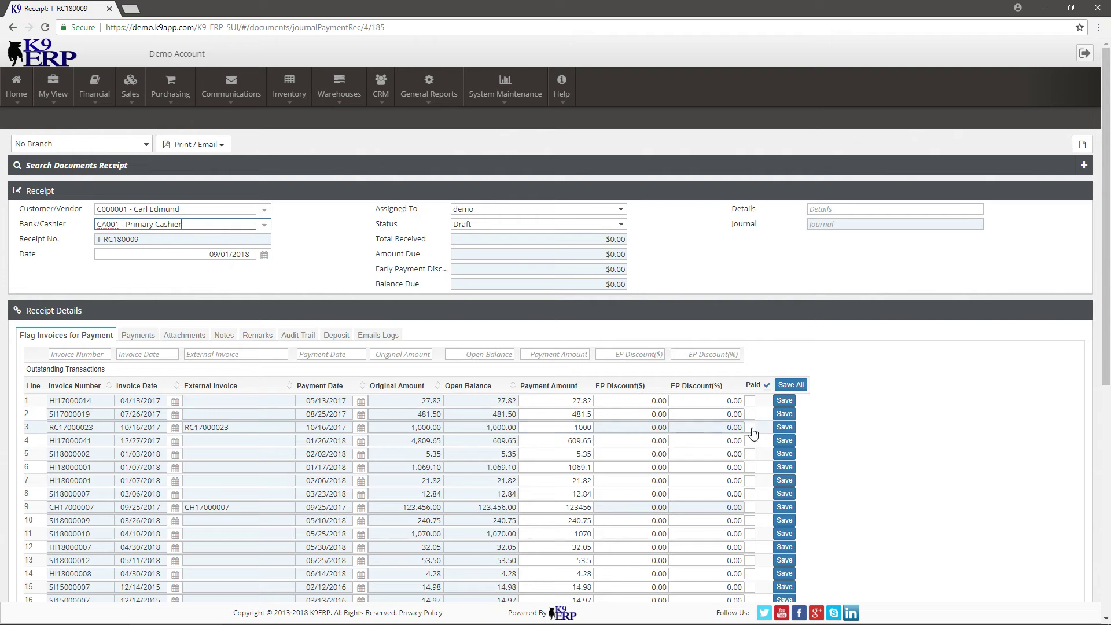
Flag the outstanding invoice on line 2 as paid and save its line
{"action": "left_click", "coordinate": [779, 427]}
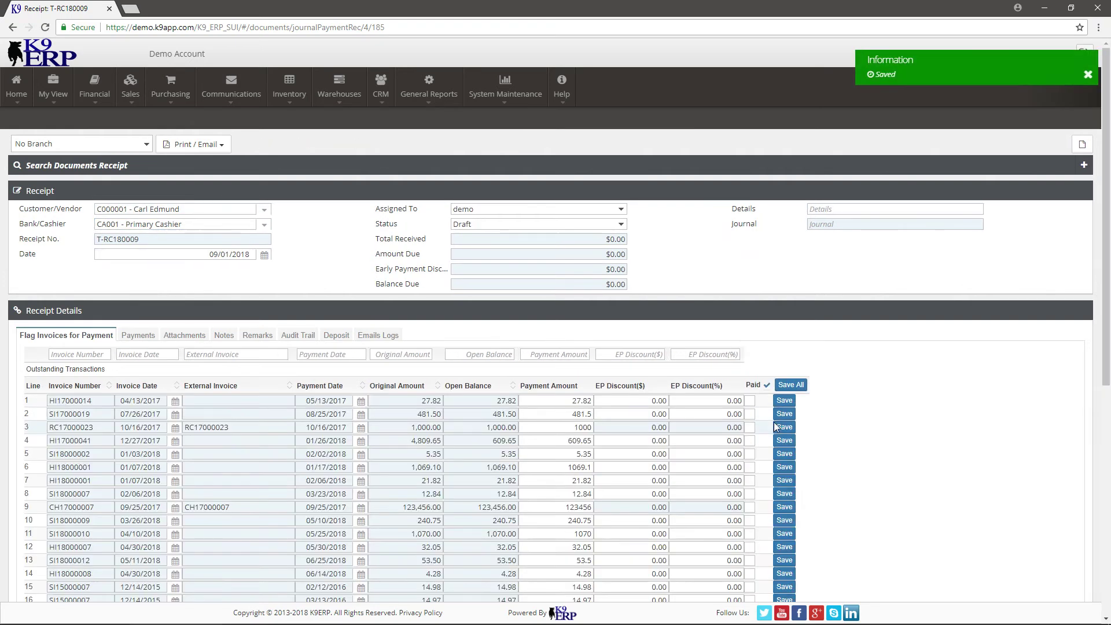
{"action": "left_click", "coordinate": [750, 415]}
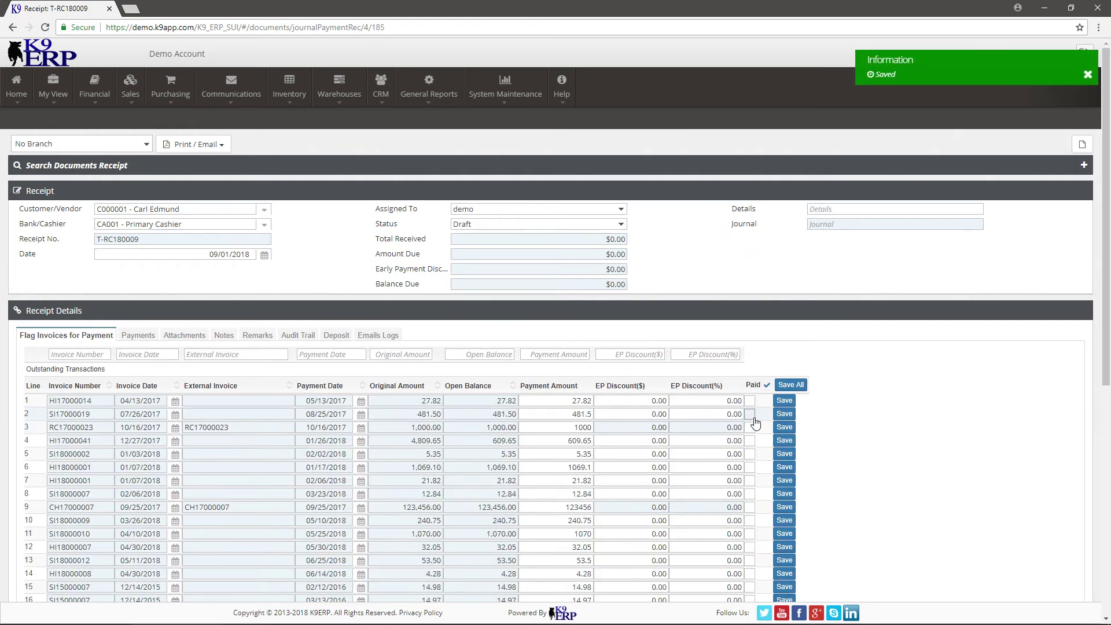
{"action": "left_click", "coordinate": [785, 415]}
Set the receipt's first payment line to type Credit Card - K9 with an amount of 481.50
{"action": "left_click", "coordinate": [137, 336]}
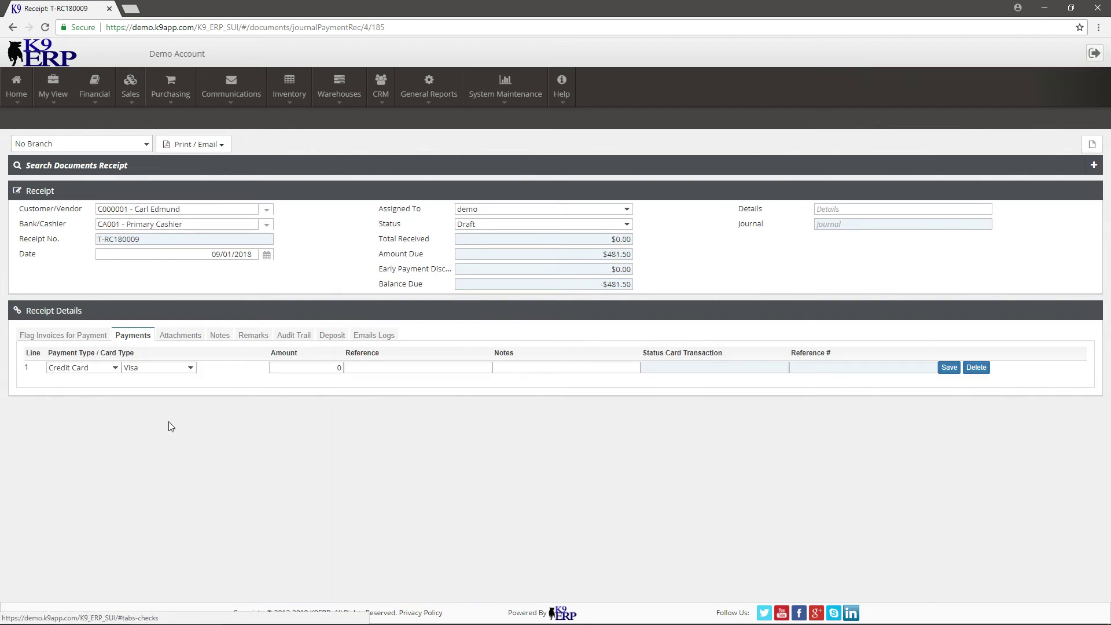
{"action": "left_click", "coordinate": [107, 368]}
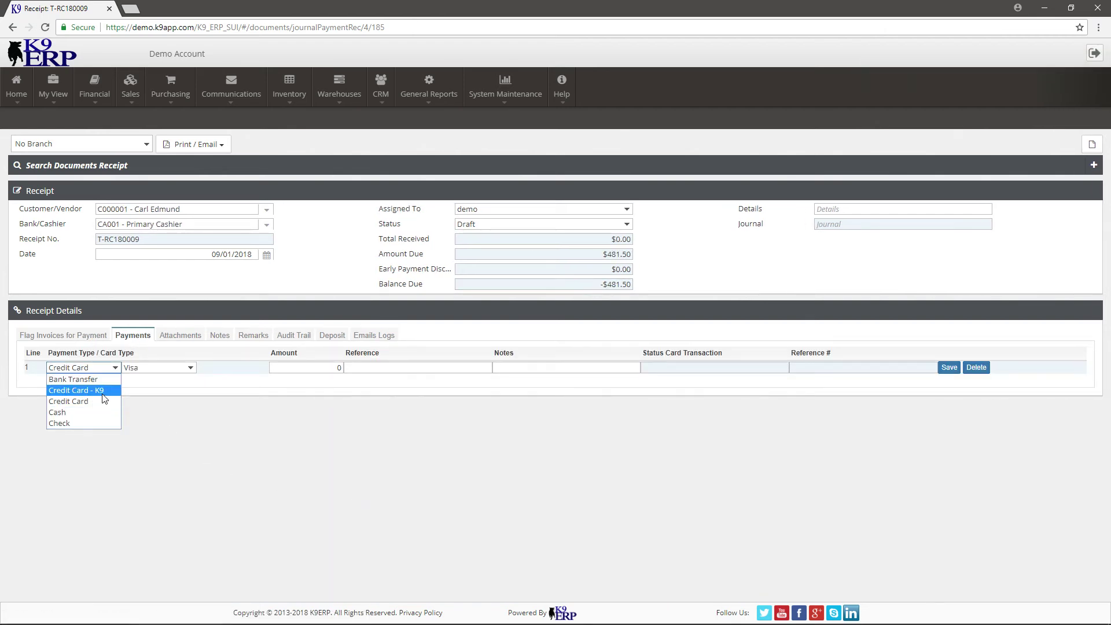
{"action": "left_click", "coordinate": [103, 391]}
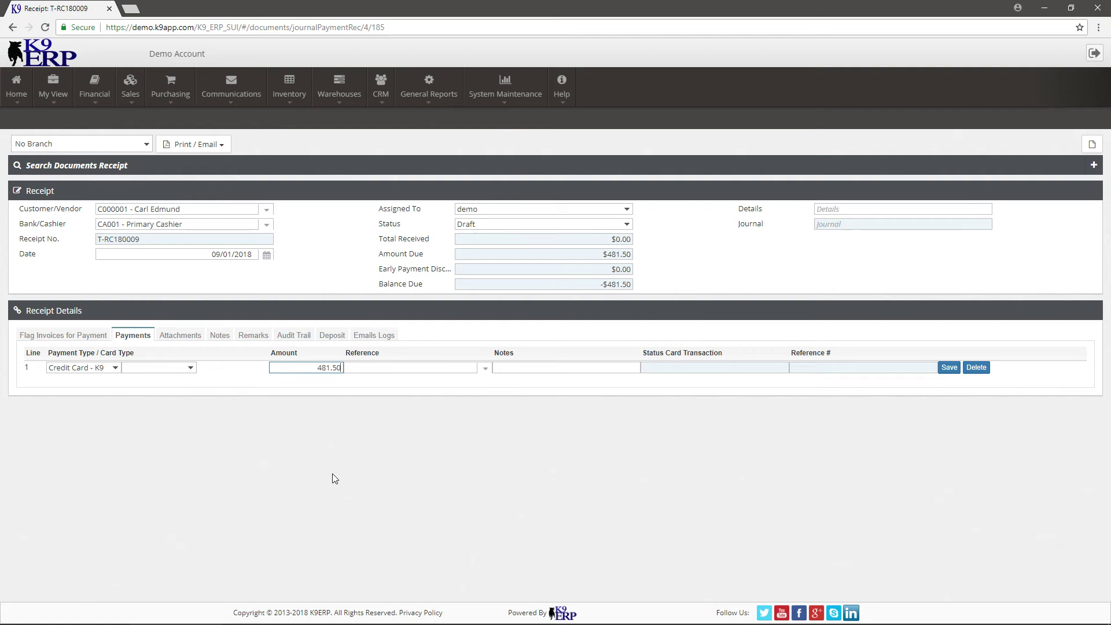
{"action": "left_click", "coordinate": [486, 370]}
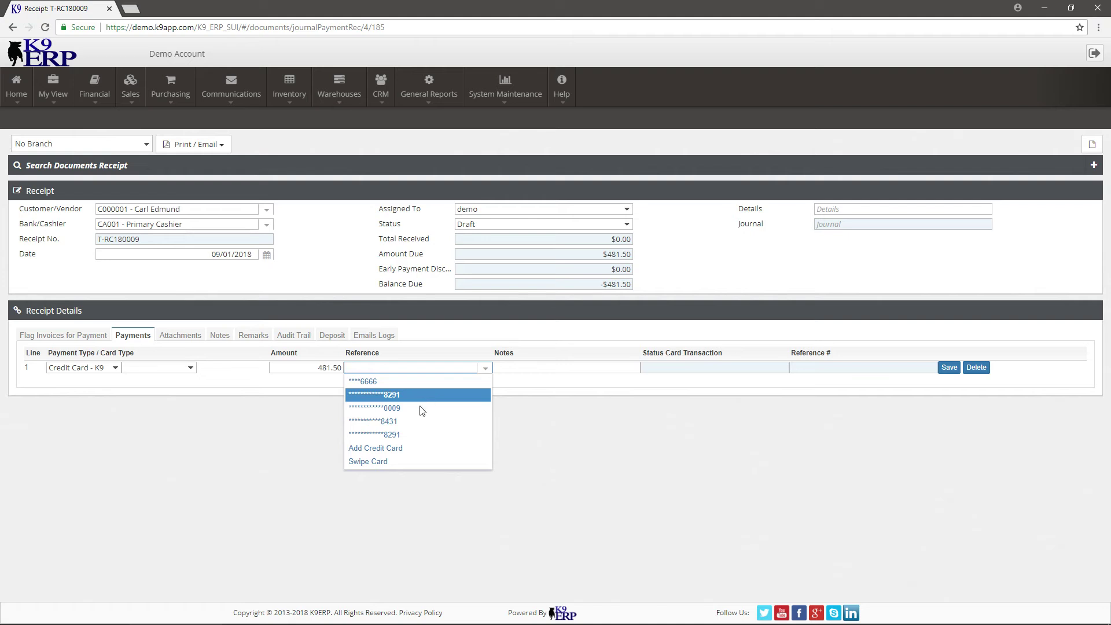
{"action": "left_click", "coordinate": [404, 449]}
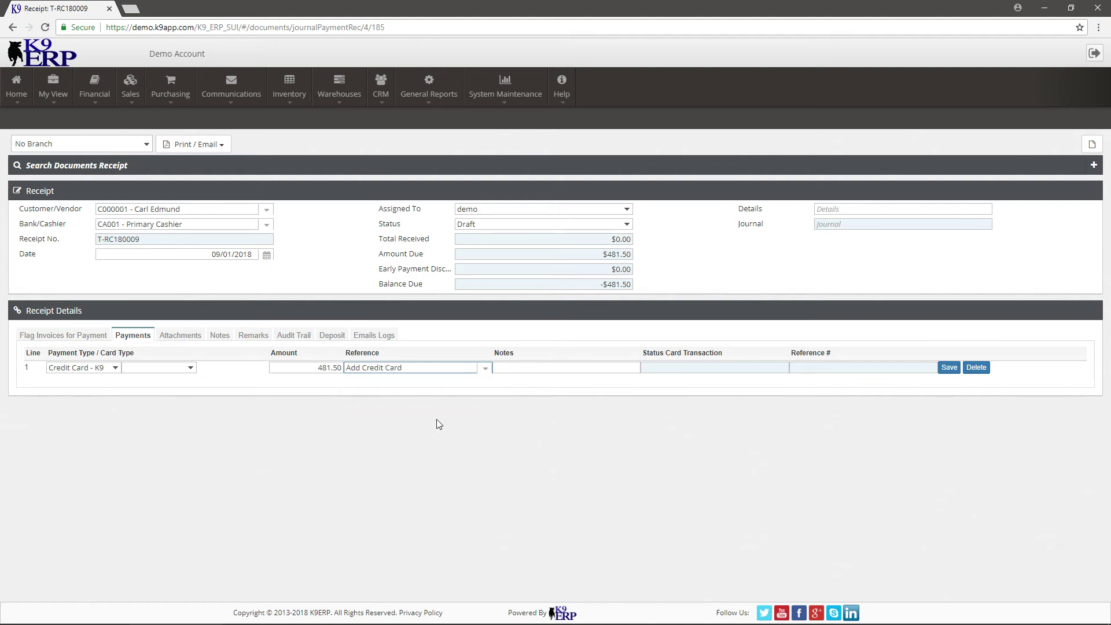
{"action": "left_click", "coordinate": [519, 405]}
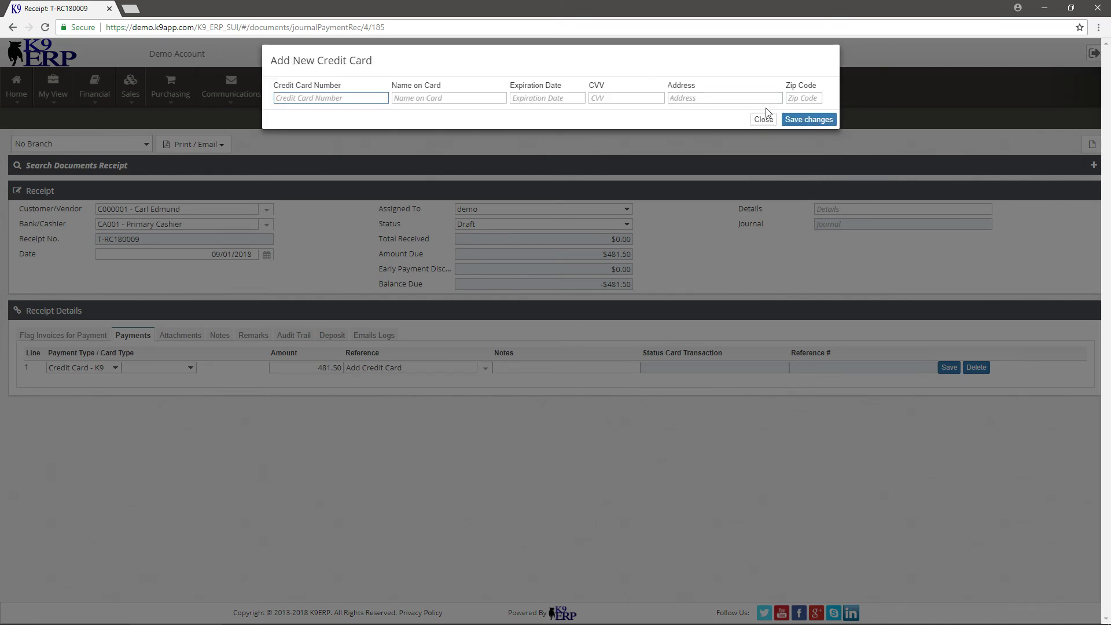
{"action": "left_click", "coordinate": [764, 119]}
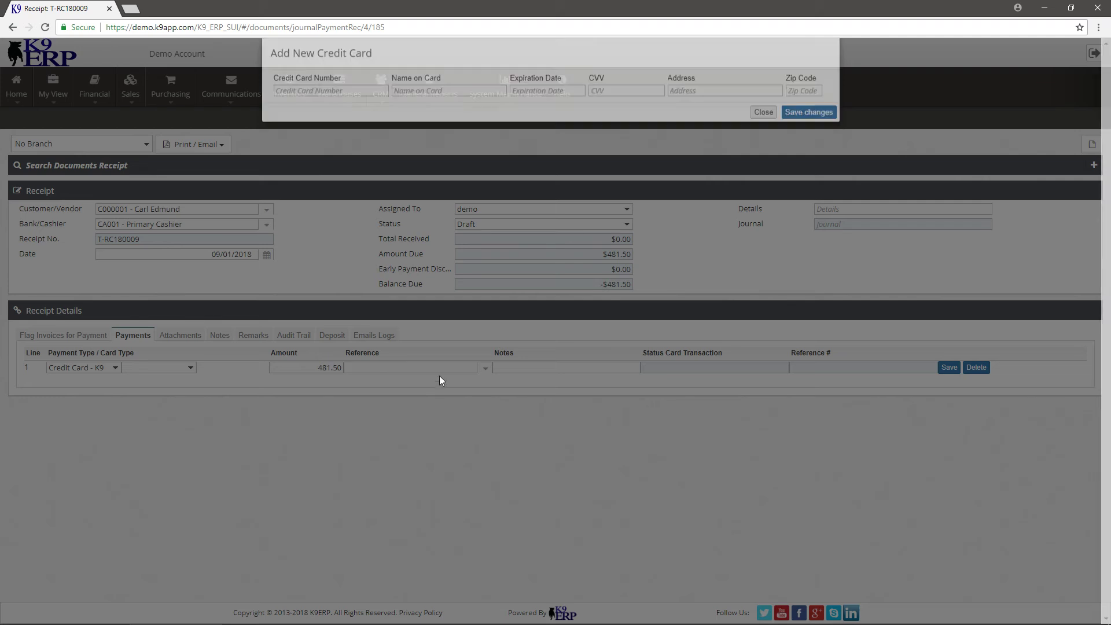
Choose the third stored credit card as the payment's reference and save the payment line
{"action": "left_click", "coordinate": [482, 369]}
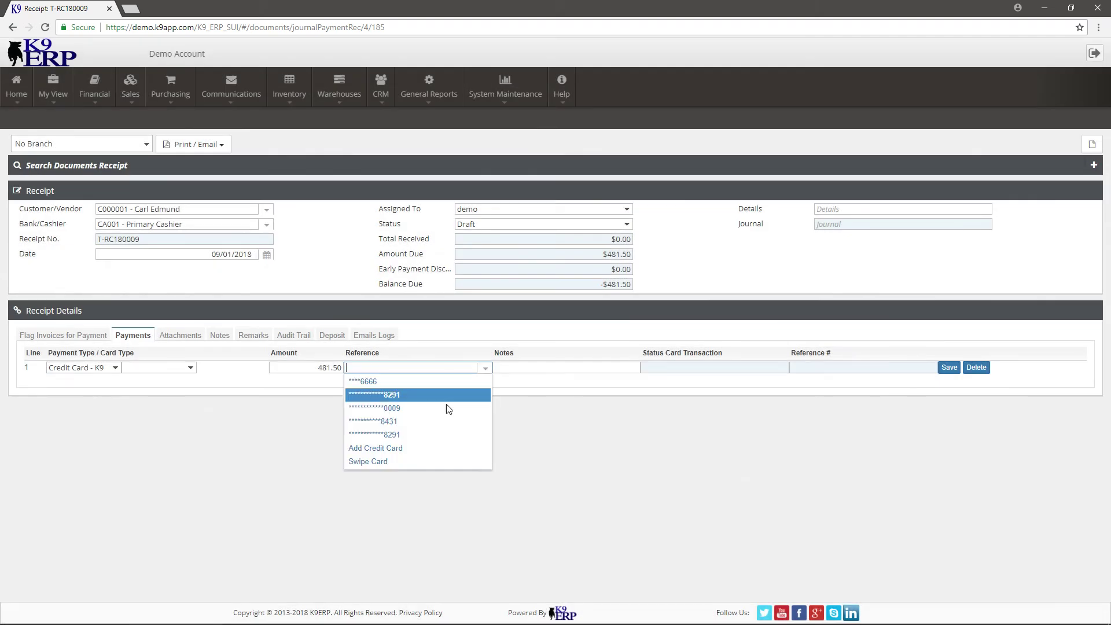
{"action": "left_click", "coordinate": [437, 417]}
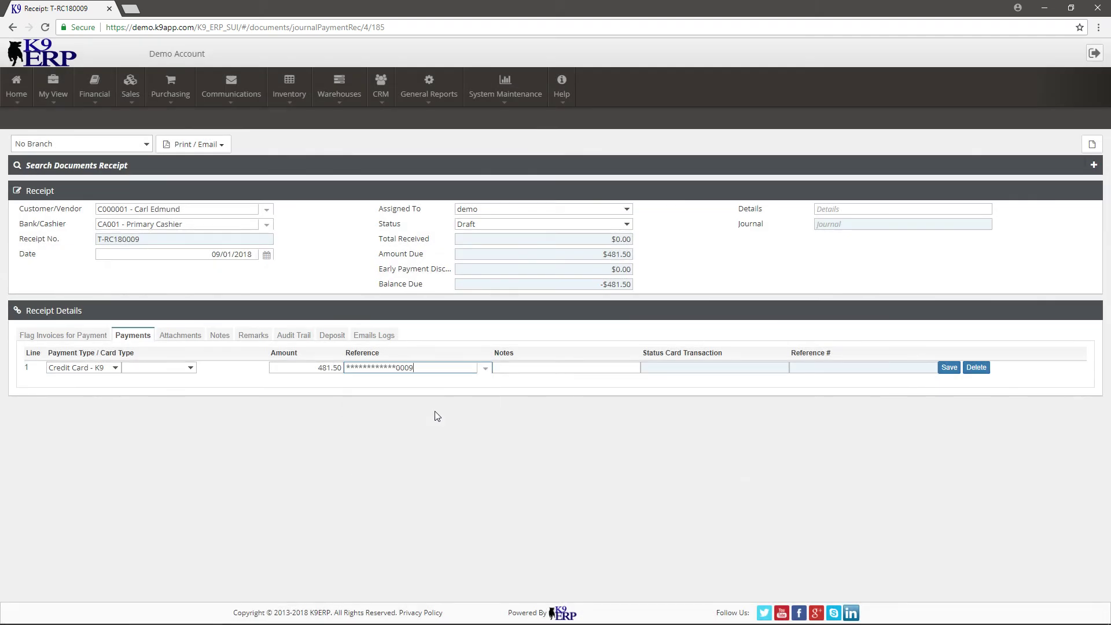
{"action": "left_click", "coordinate": [949, 368]}
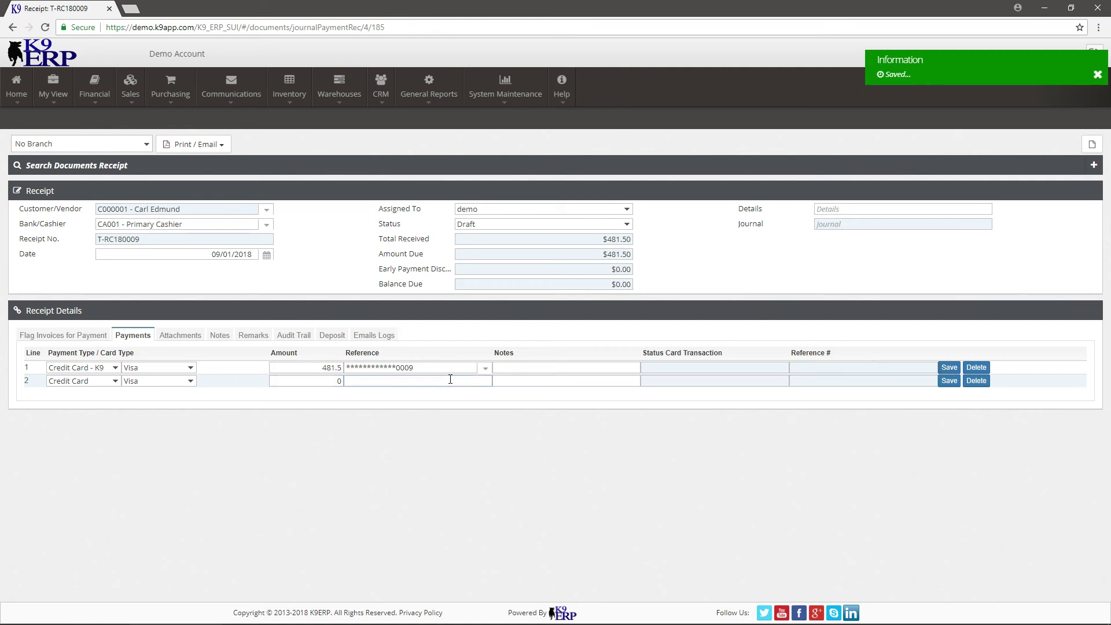
Check the credit card receipt's balance due and change its status to Final
{"action": "left_click_drag", "start_coordinate": [602, 284], "coordinate": [655, 285]}
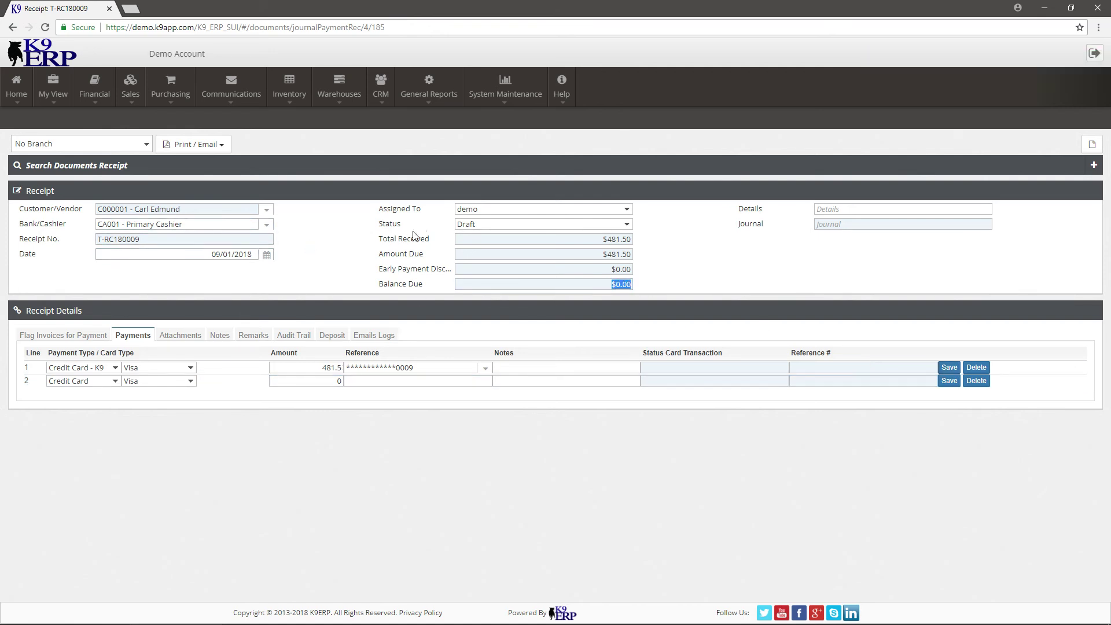
{"action": "left_click", "coordinate": [480, 226]}
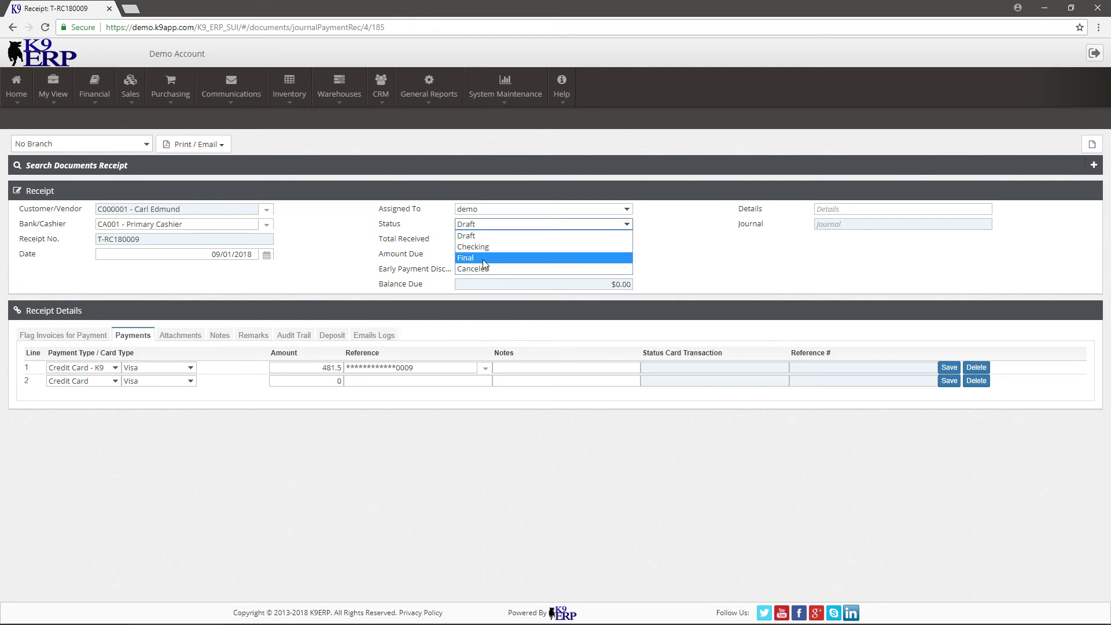
{"action": "left_click", "coordinate": [483, 260]}
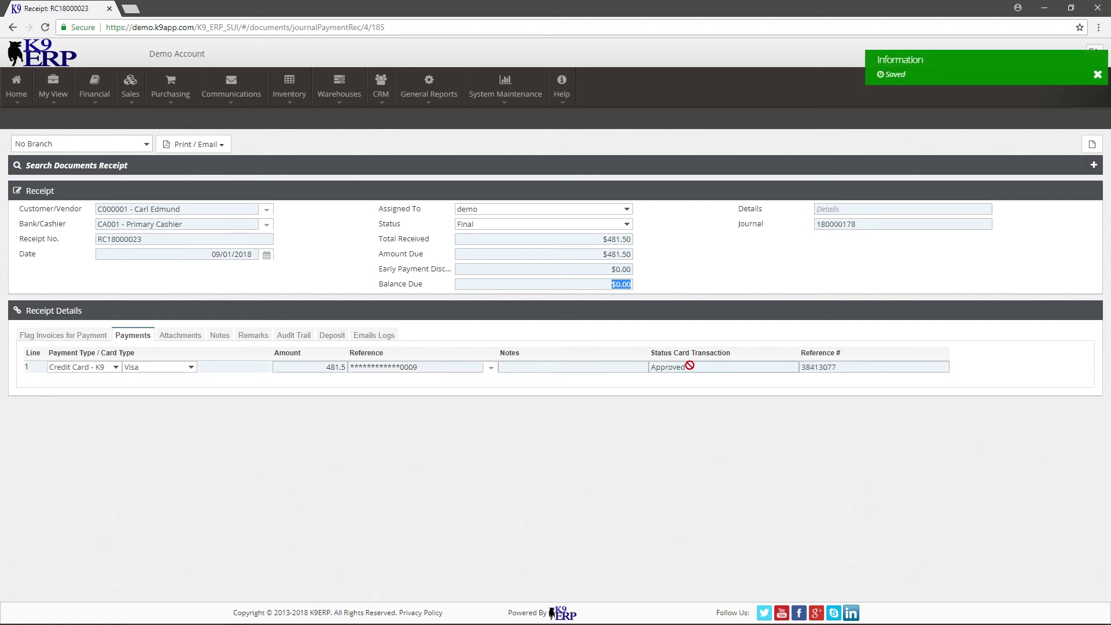
Review the journal entry linked to the finalized credit card receipt in a separate view, and return to the receipt
{"action": "right_click", "coordinate": [831, 225]}
{"action": "left_click", "coordinate": [840, 235]}
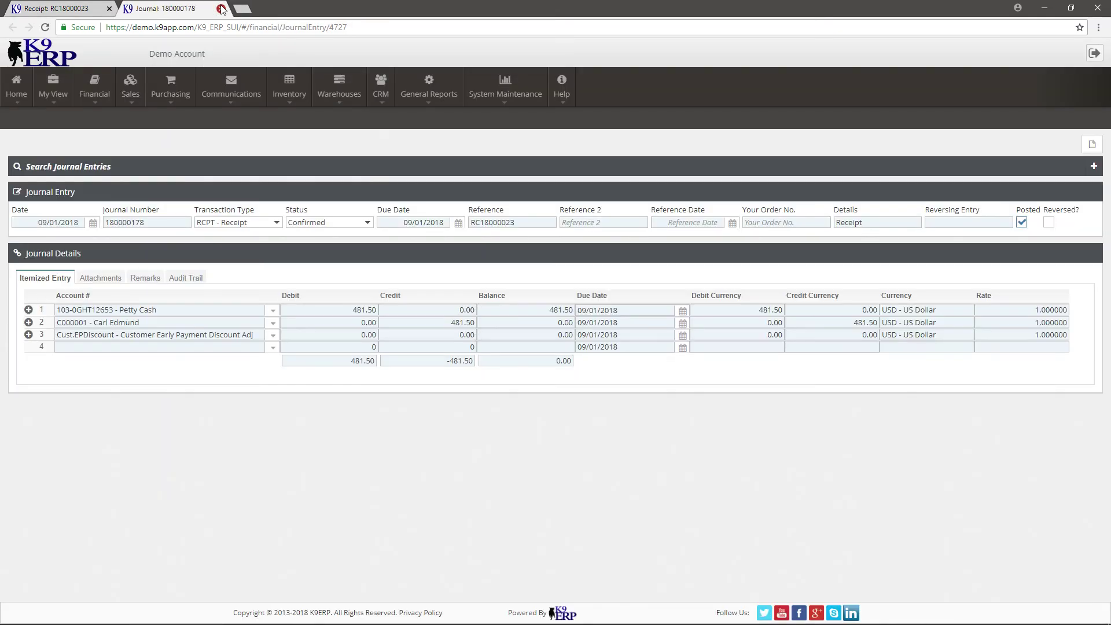
{"action": "left_click", "coordinate": [222, 8]}
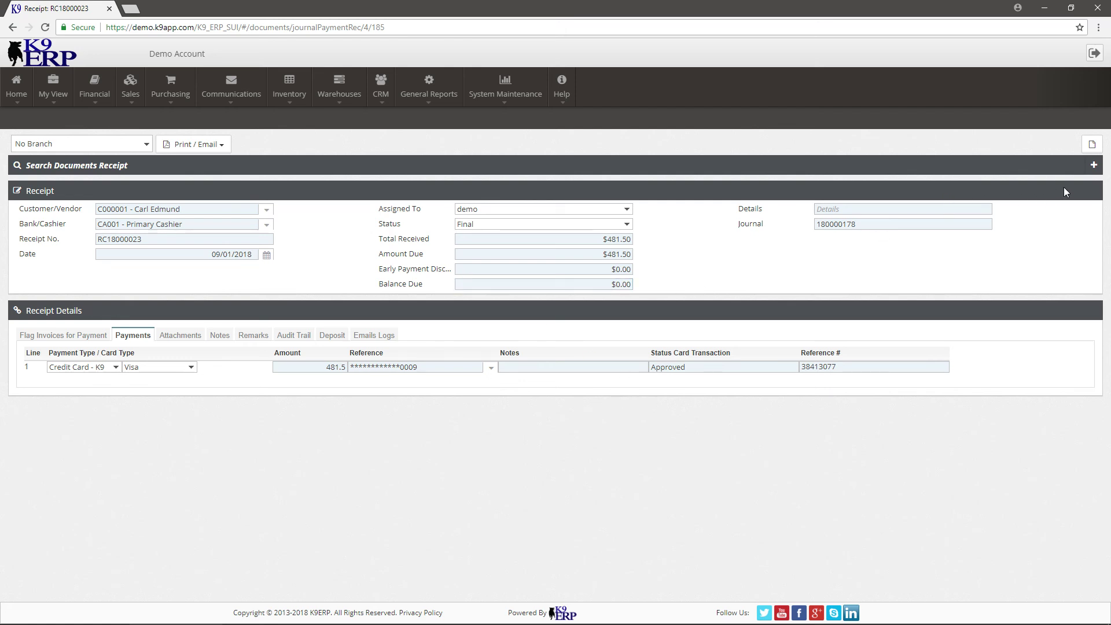
Create a new receipt for the same customer with CA001 - Primary Cashier as its Bank/Cashier
{"action": "left_click", "coordinate": [1091, 146]}
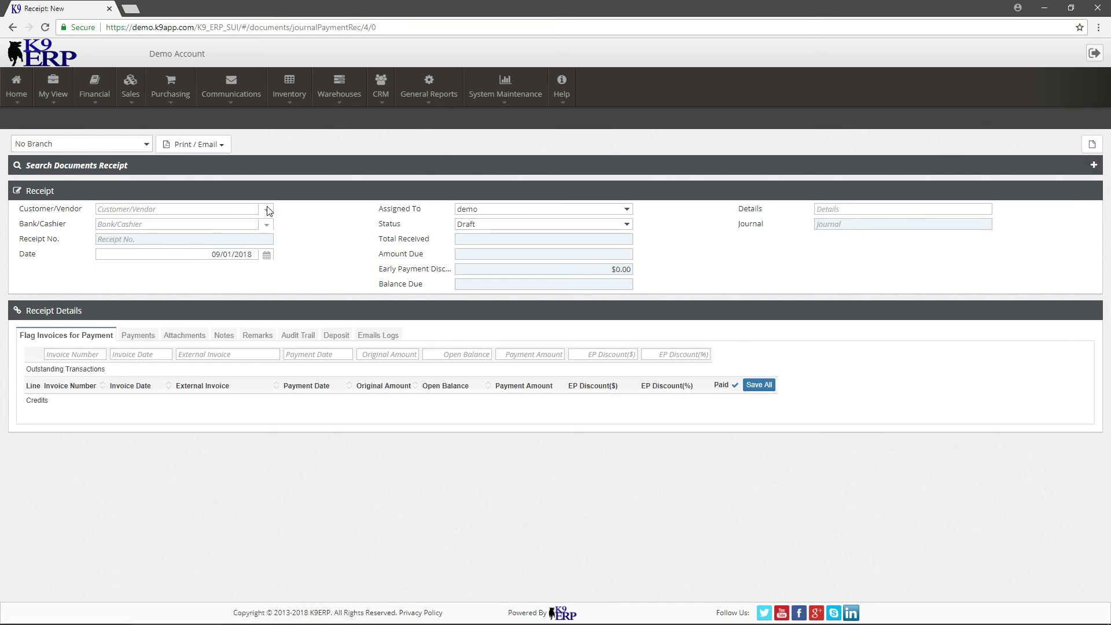
{"action": "left_click", "coordinate": [267, 212]}
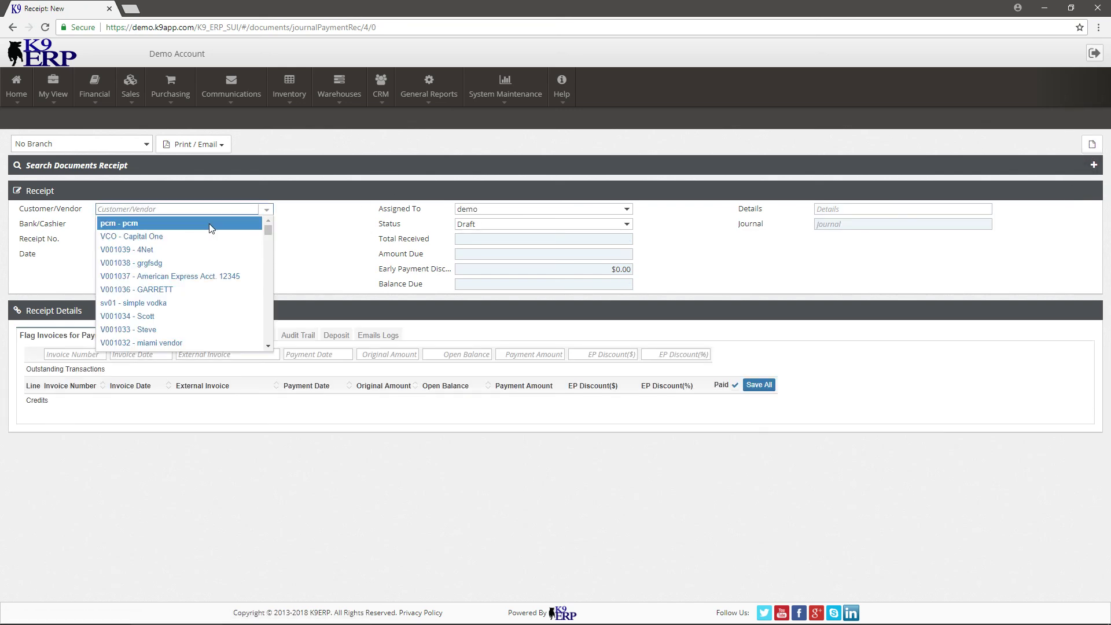
{"action": "type", "text": "car"}
{"action": "left_click", "coordinate": [205, 219]}
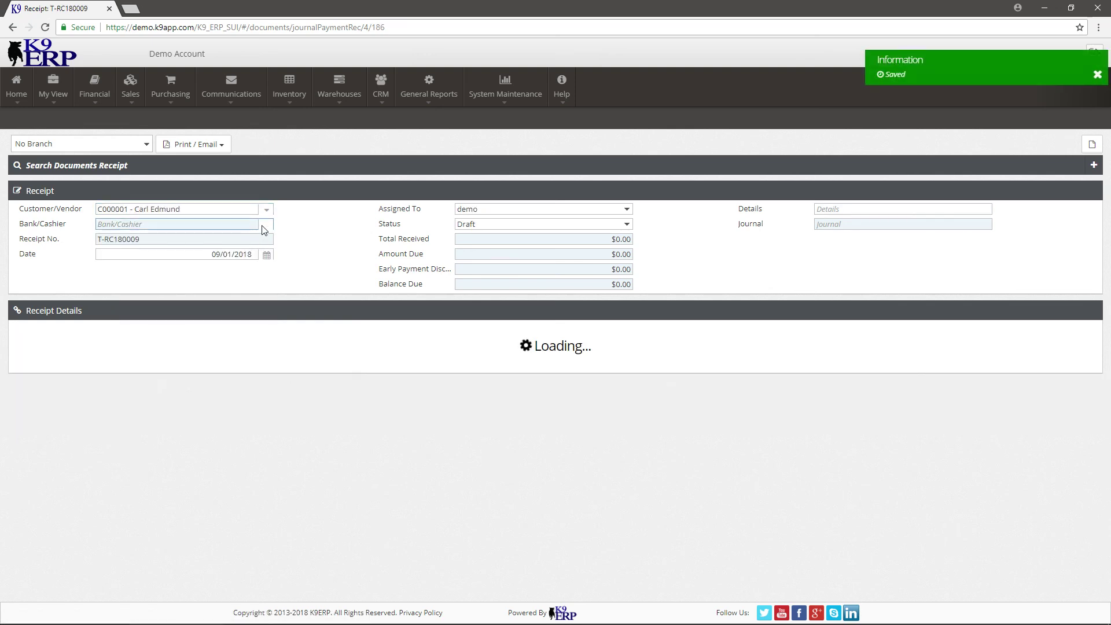
{"action": "left_click", "coordinate": [264, 230]}
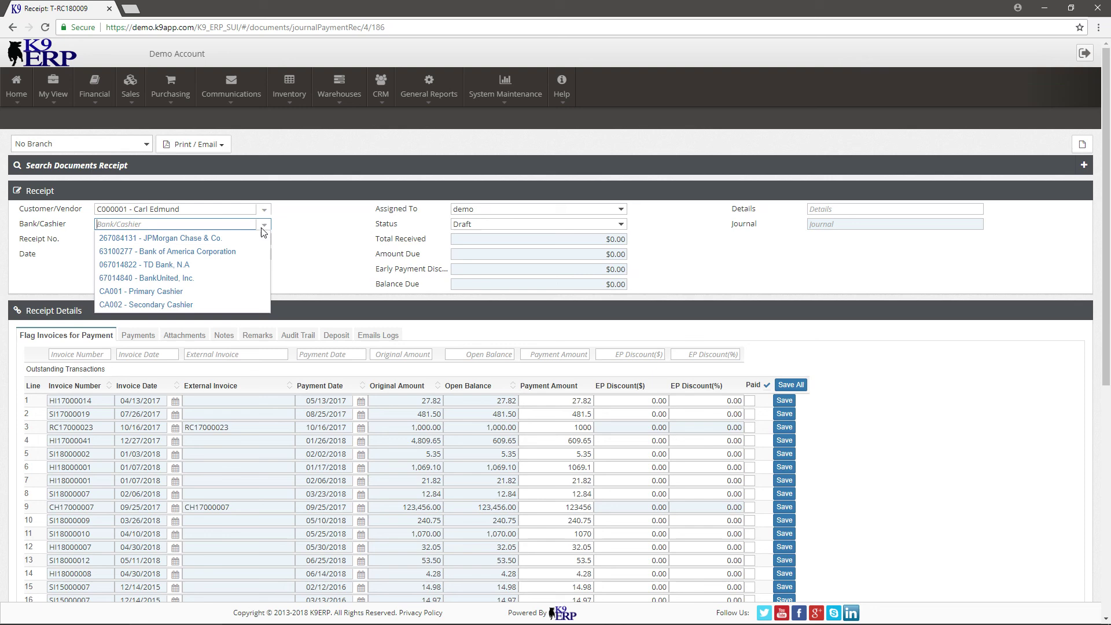
{"action": "left_click", "coordinate": [224, 292]}
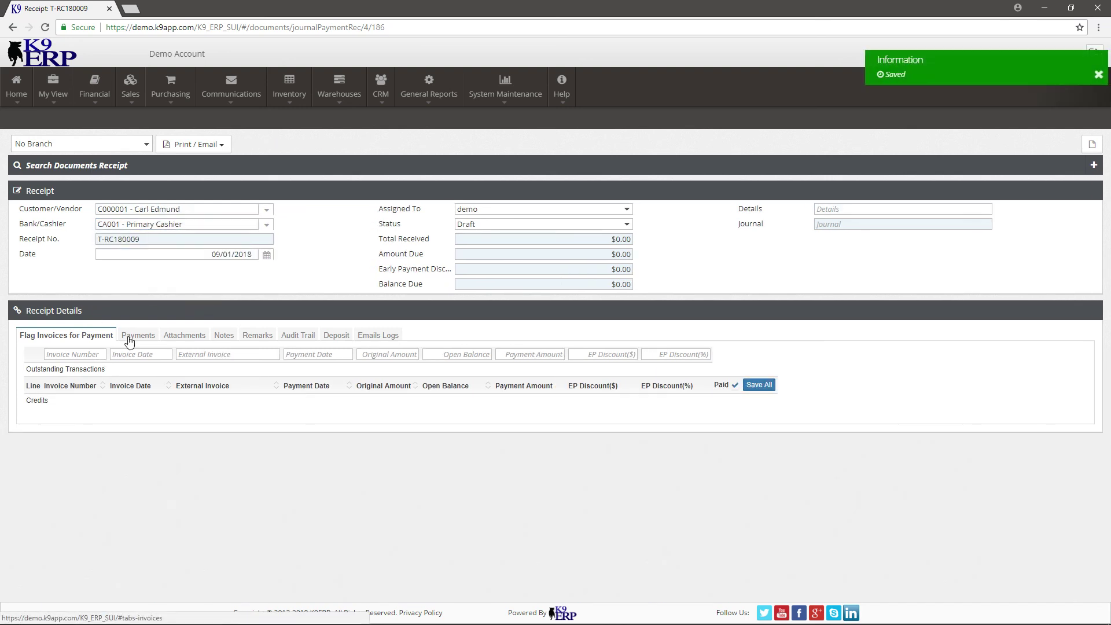
Save a Cash payment line of 2000 on the new receipt without flagging any invoice, and change the receipt's status to Final
{"action": "left_click", "coordinate": [136, 335]}
{"action": "left_click", "coordinate": [86, 368]}
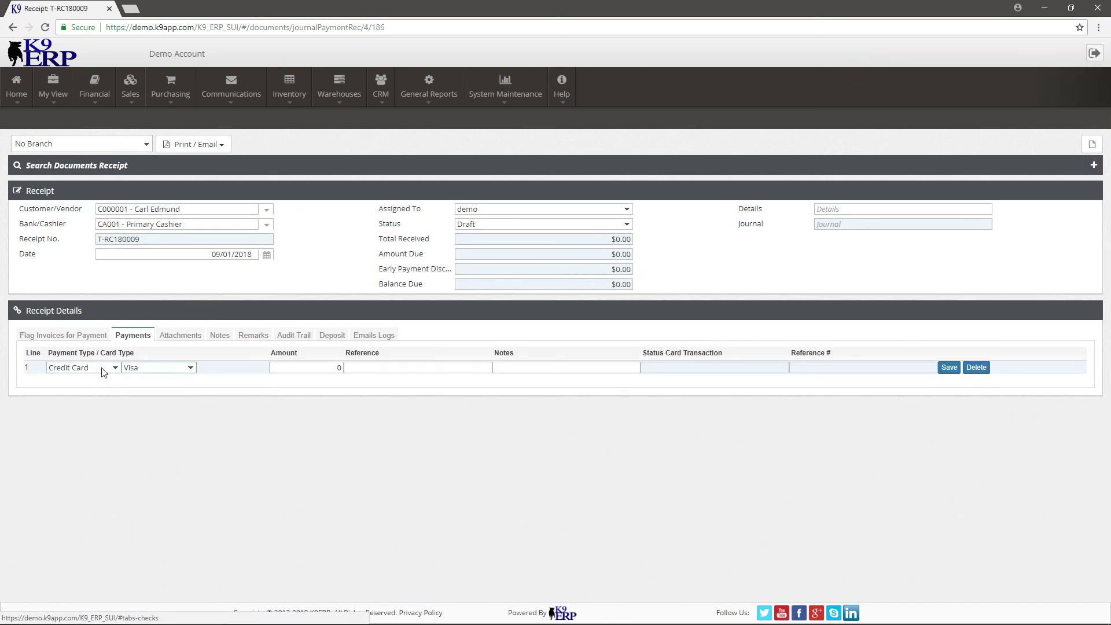
{"action": "left_click", "coordinate": [58, 412]}
{"action": "left_click", "coordinate": [293, 367]}
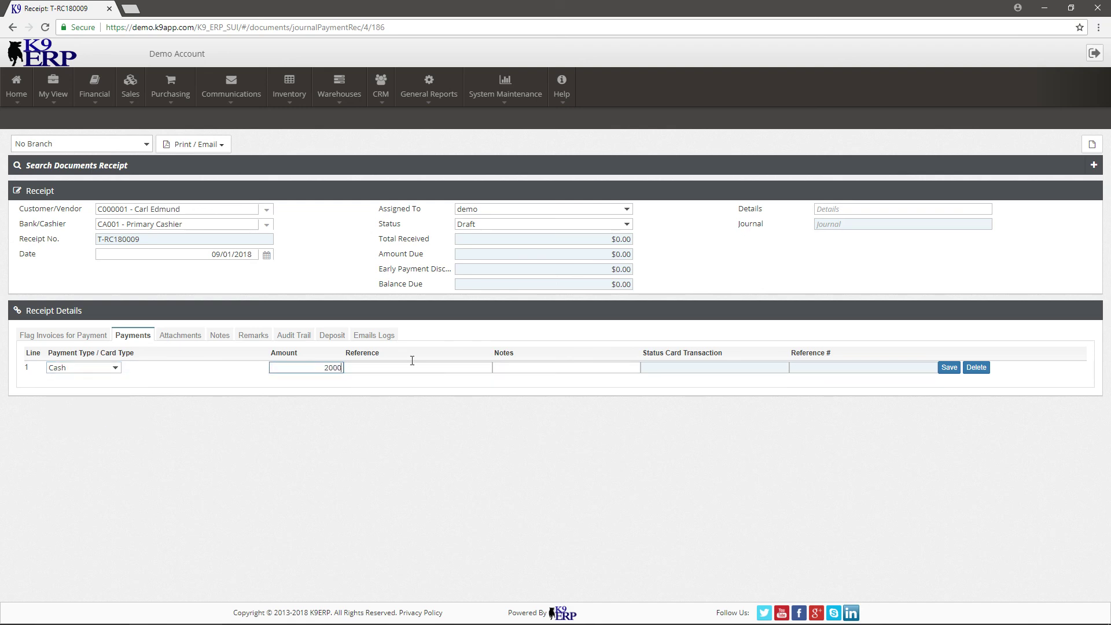
{"action": "type", "text": "2000"}
{"action": "left_click", "coordinate": [949, 367]}
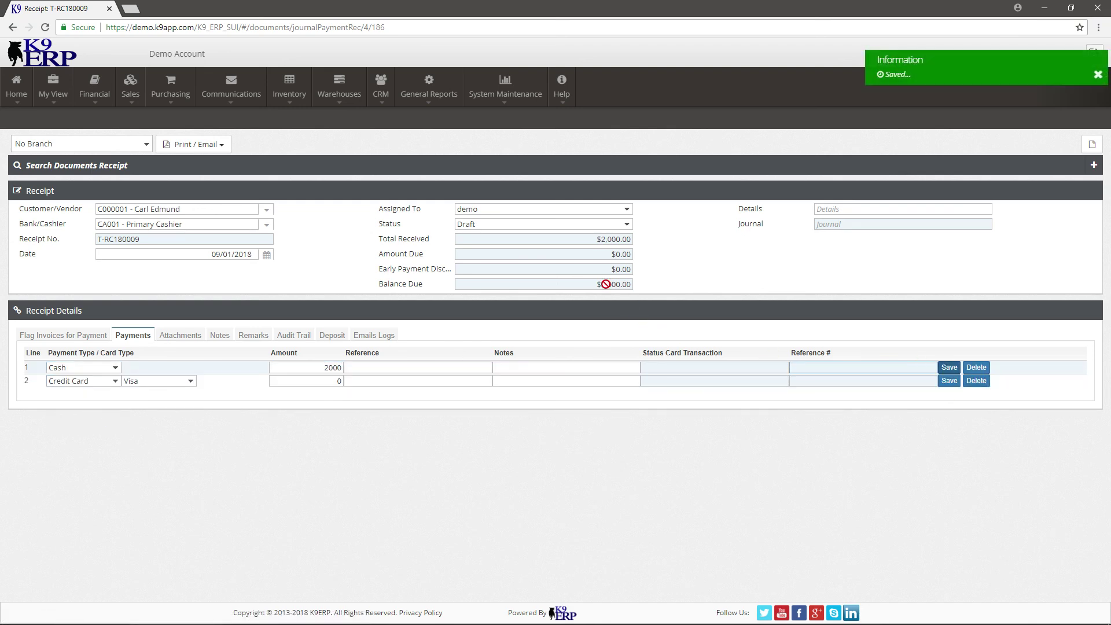
{"action": "left_click", "coordinate": [481, 224]}
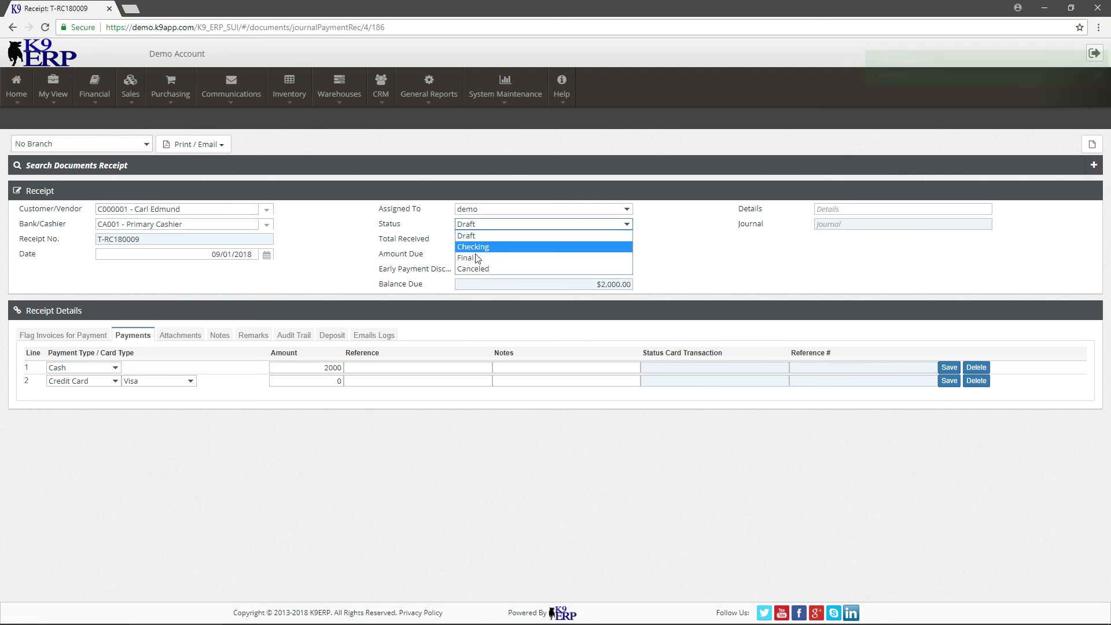
{"action": "left_click", "coordinate": [474, 258]}
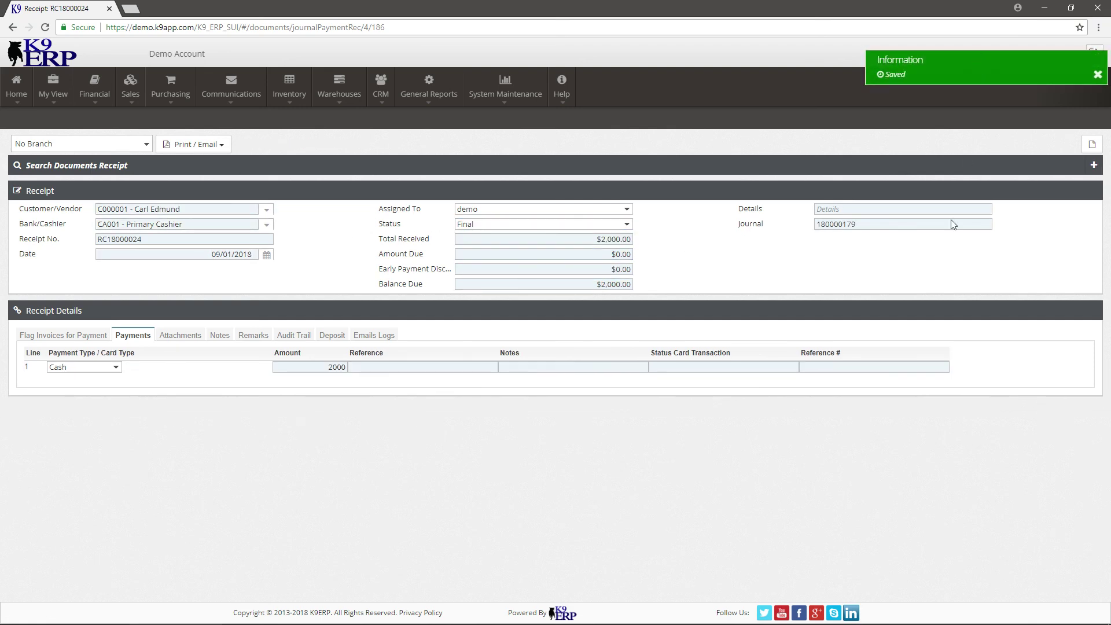